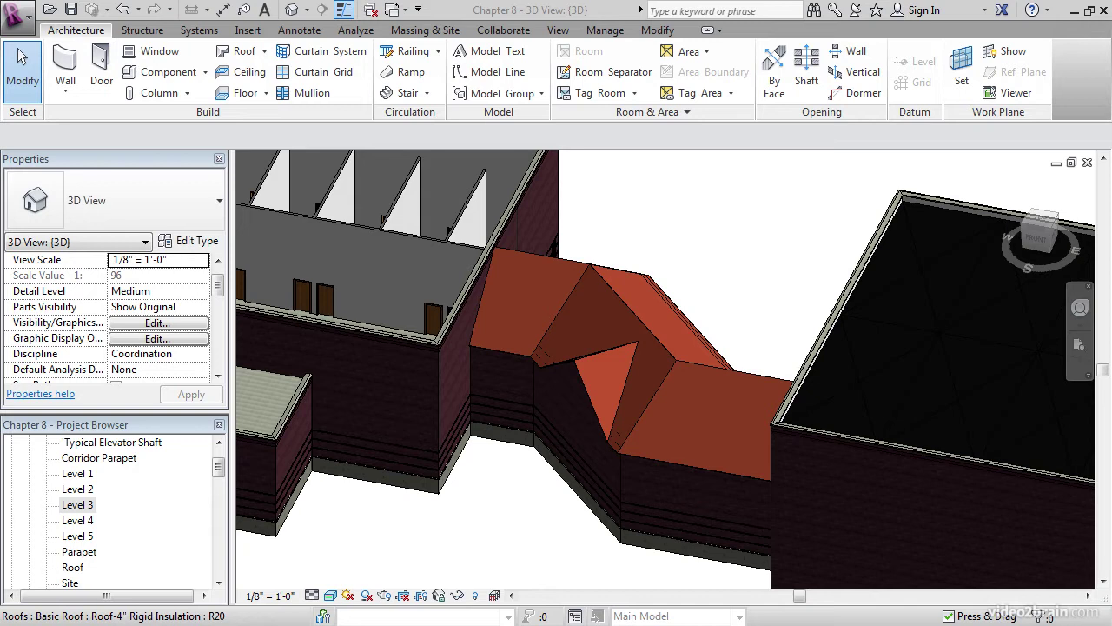
- Orbit and zoom the 3D view around the dormer roof, then return to the Level 3 plan
left_click(725, 245)
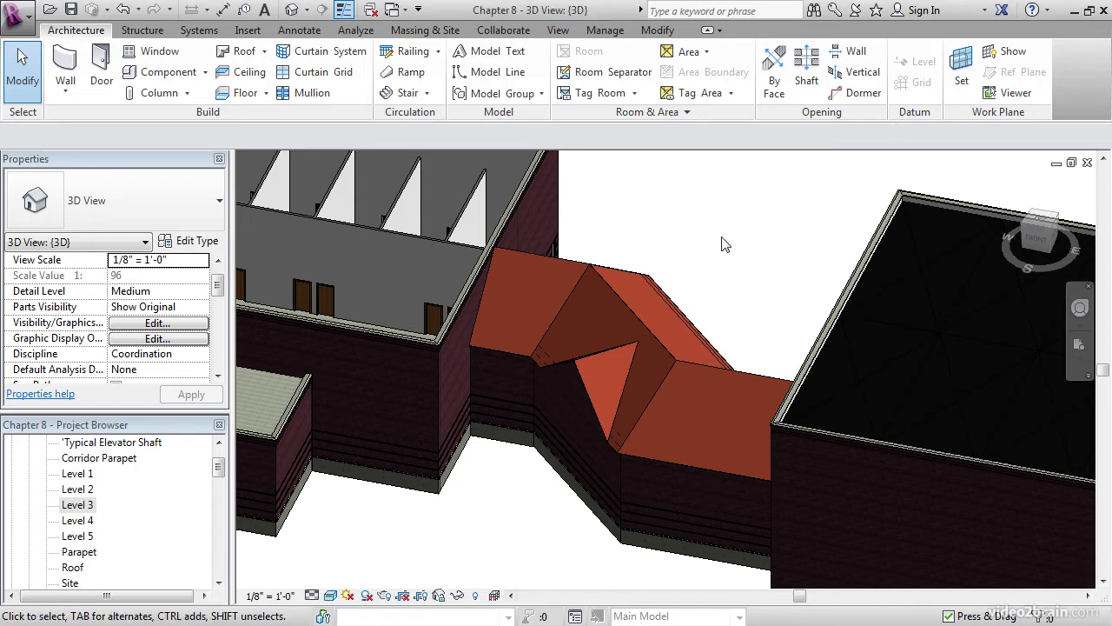
mouse_move(682, 274)
middle_mouse_down("shift")
mouse_move(641, 350)
mouse_move(696, 290)
mouse_move(683, 293)
middle_mouse_up("shift")
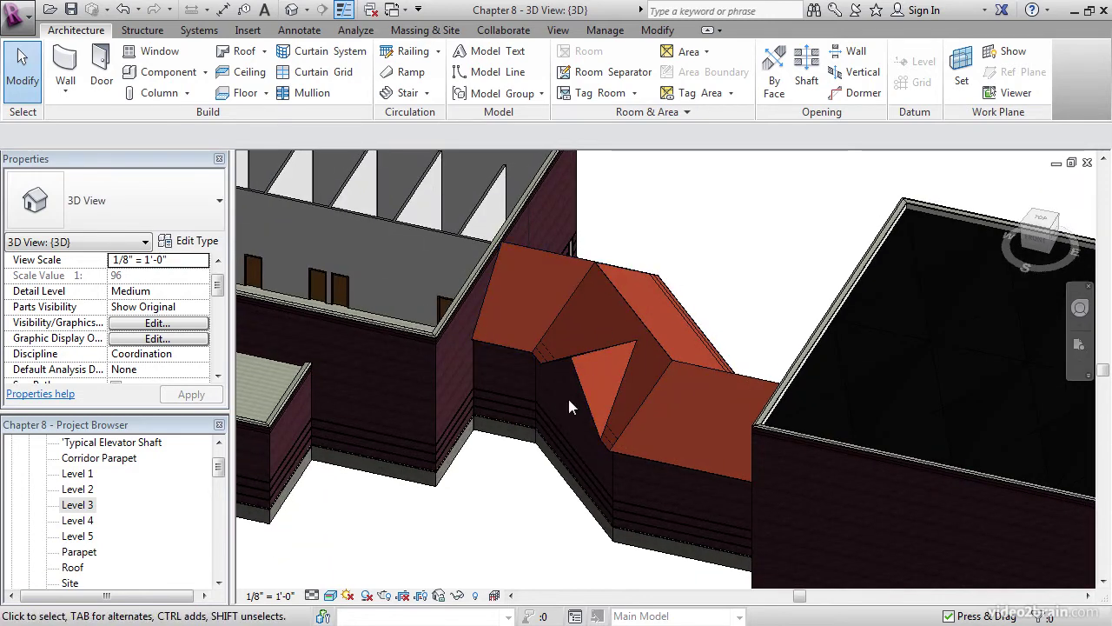
middle_click_drag(567, 395, 715, 411, "shift")
scroll(584, 390, "up", 4)
scroll(765, 240, "up", 3)
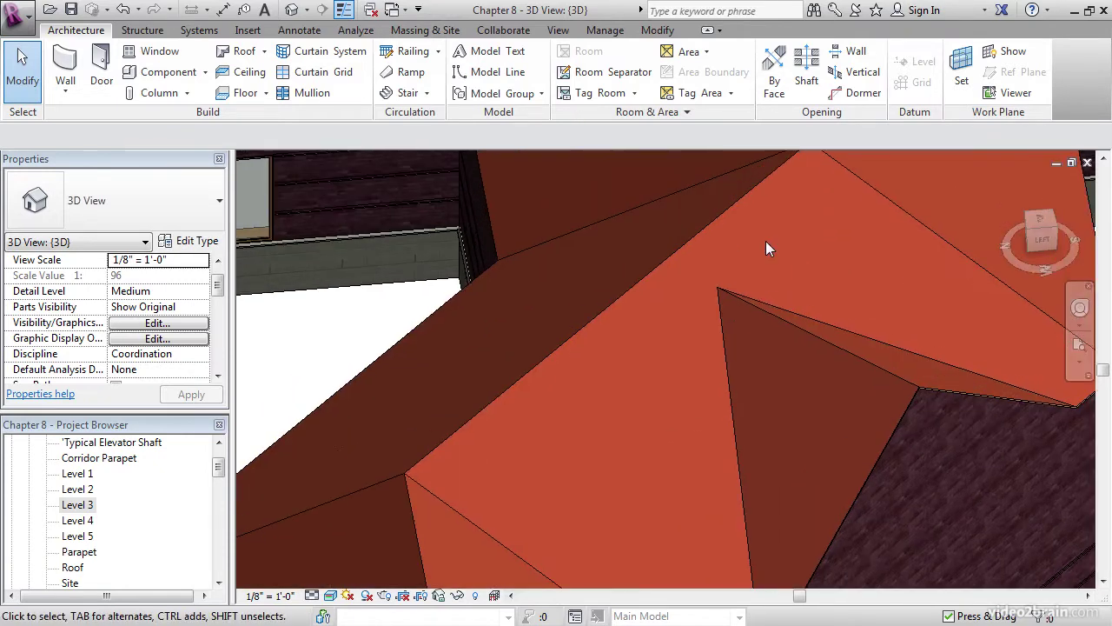
middle_click_drag(700, 255, 576, 380, "shift")
middle_click_drag(676, 320, 753, 335, "shift")
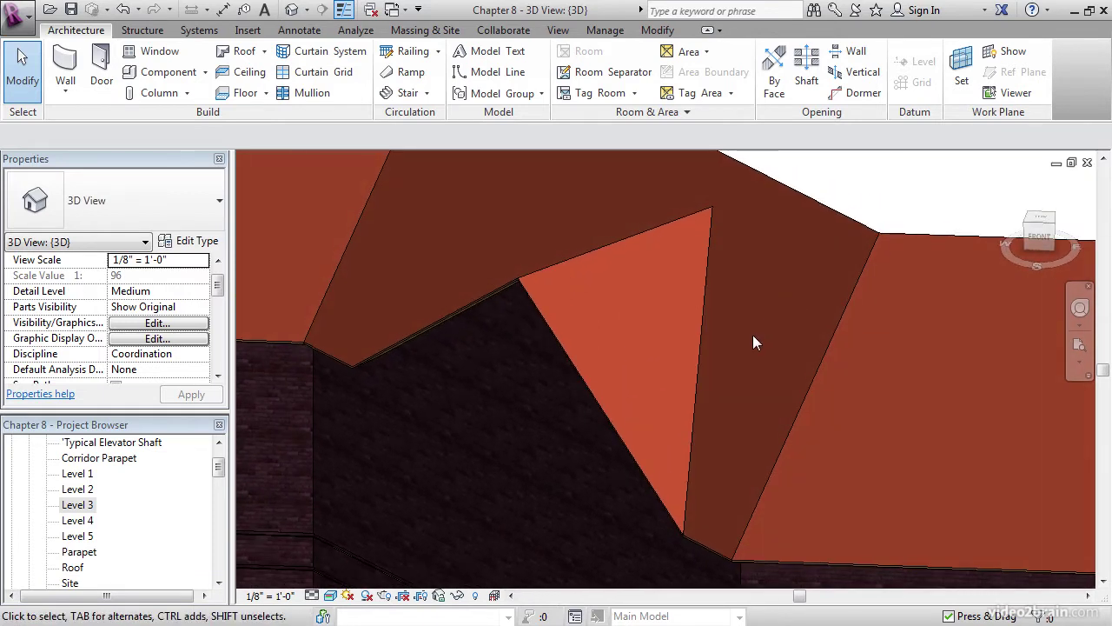
key("ctrl+Tab")
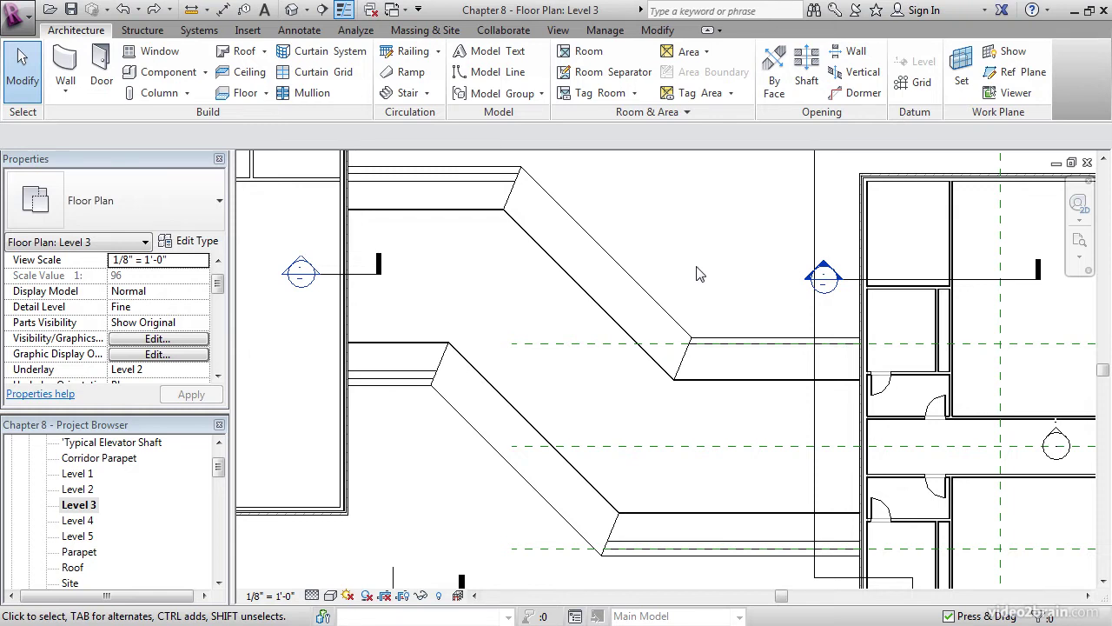
middle_click_drag(701, 275, 718, 318)
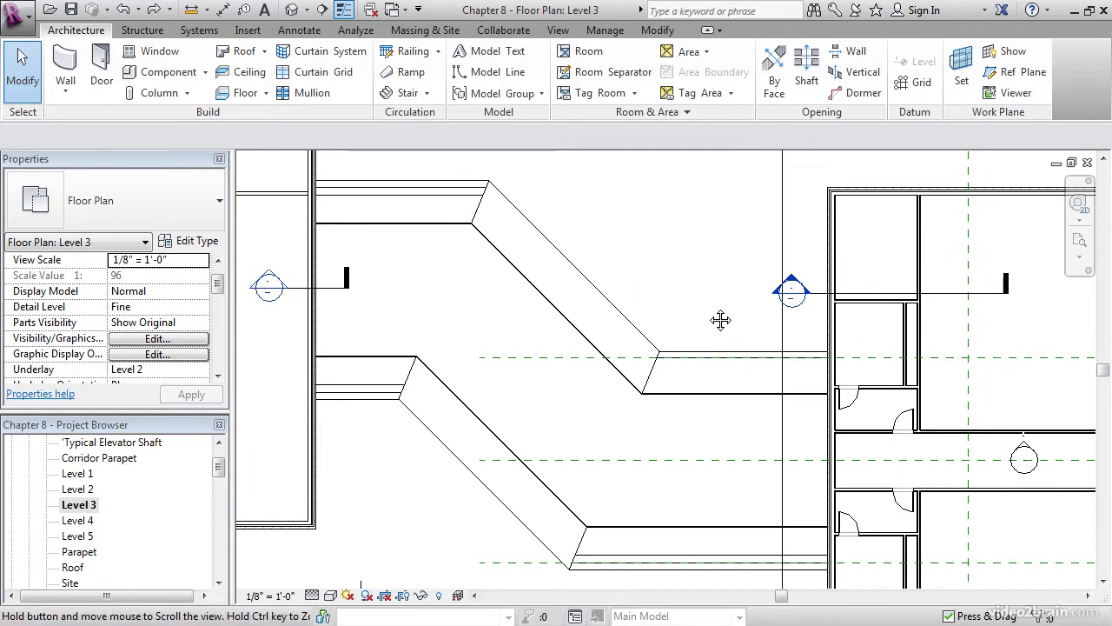
scroll(603, 301, "up", 2)
middle_click_drag(603, 300, 467, 327)
scroll(605, 331, "up", 2)
scroll(603, 329, "up", 3)
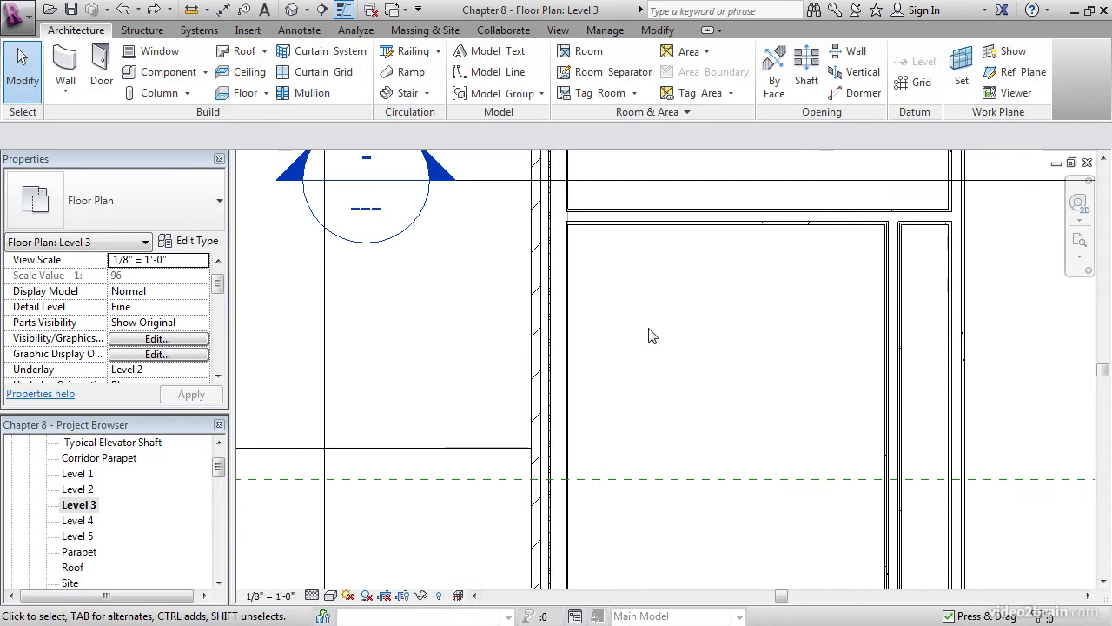
scroll(591, 324, "down", 4)
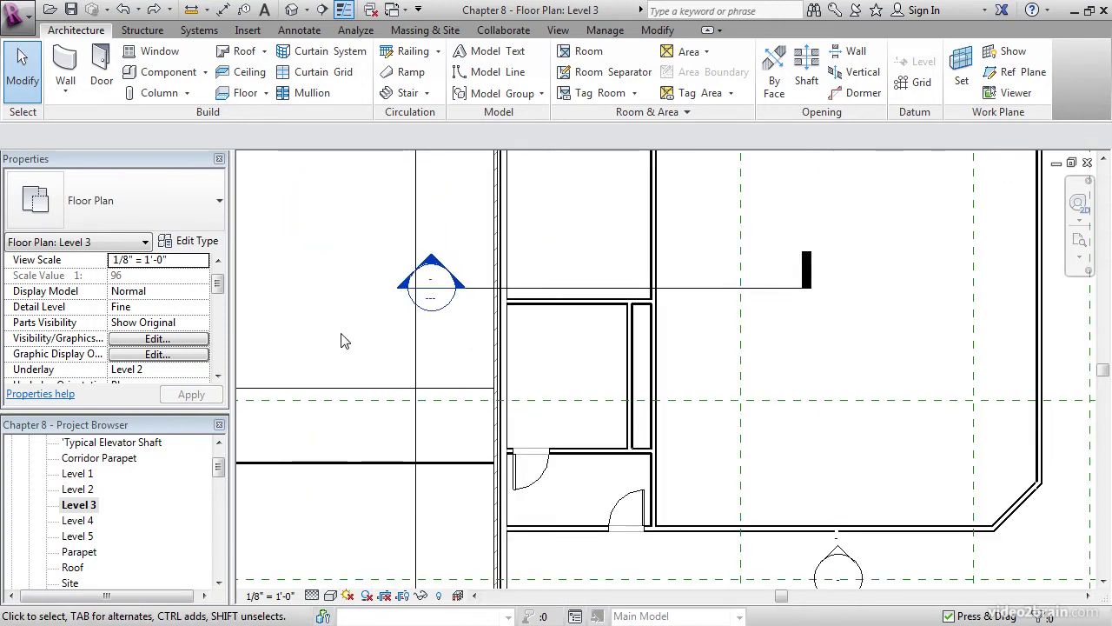
middle_click_drag(348, 339, 691, 336)
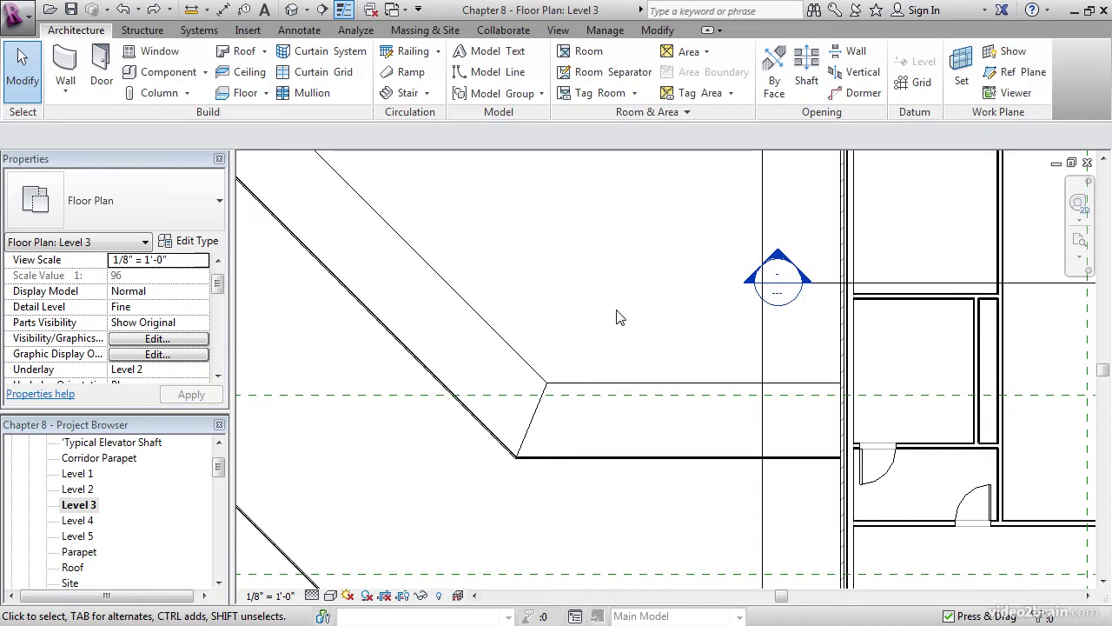
scroll(608, 322, "down", 4)
middle_click_drag(449, 318, 561, 333)
scroll(443, 311, "up", 2)
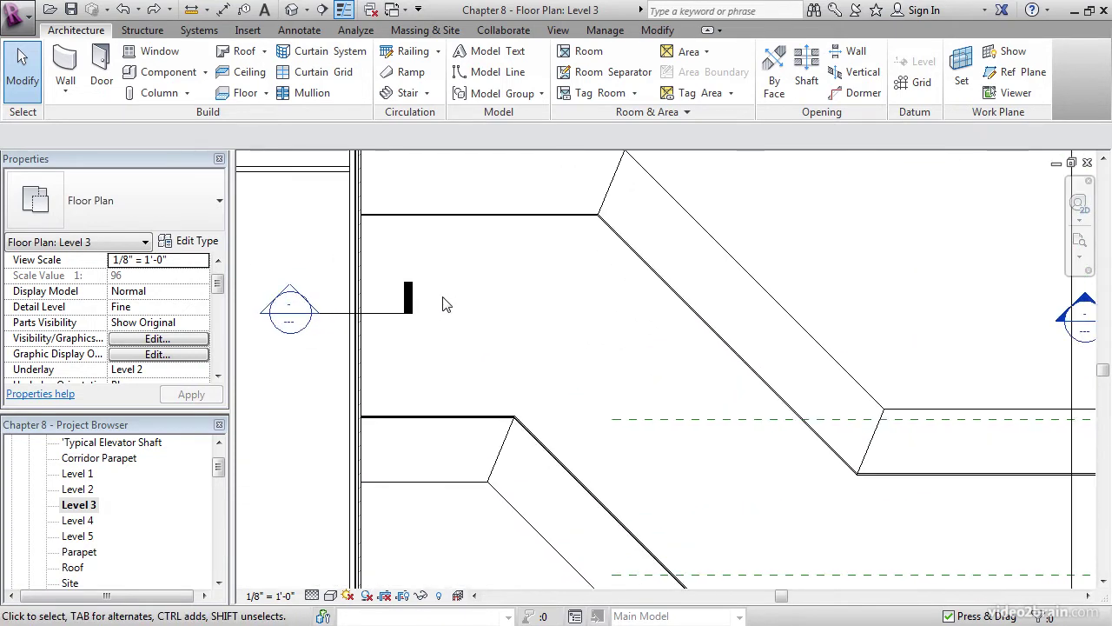
scroll(496, 303, "down", 2)
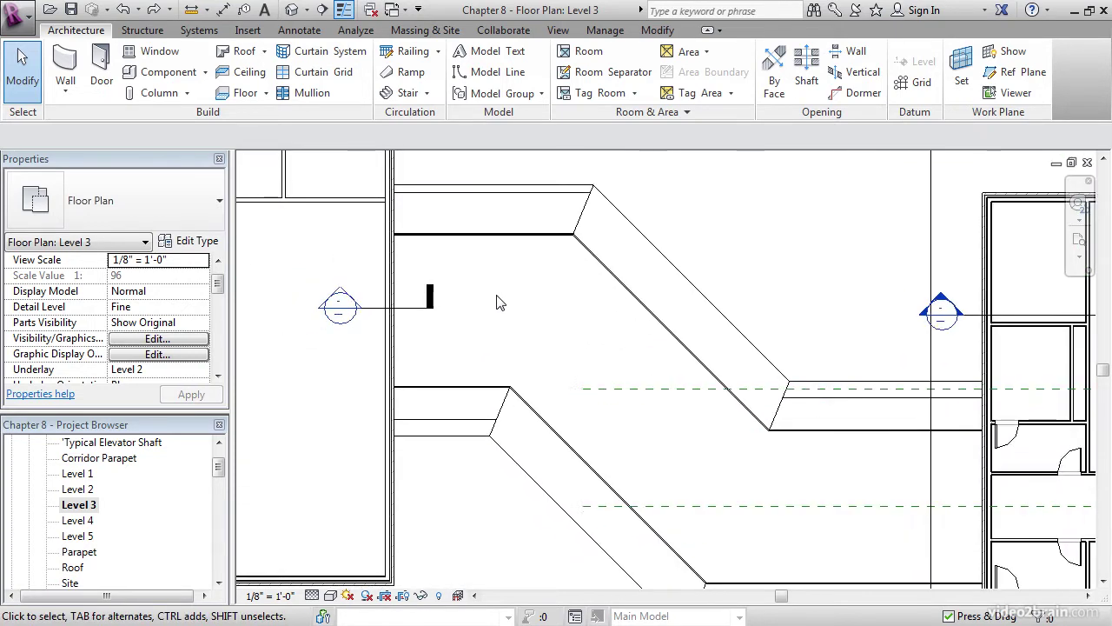
middle_click_drag(496, 303, 589, 356)
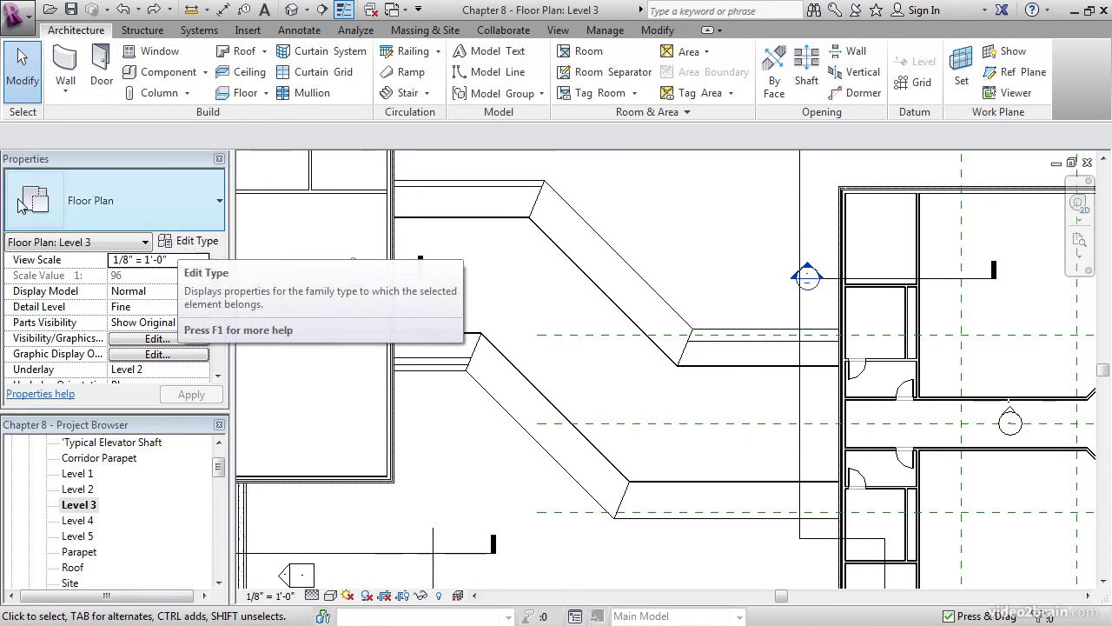
left_click_drag(217, 283, 218, 345)
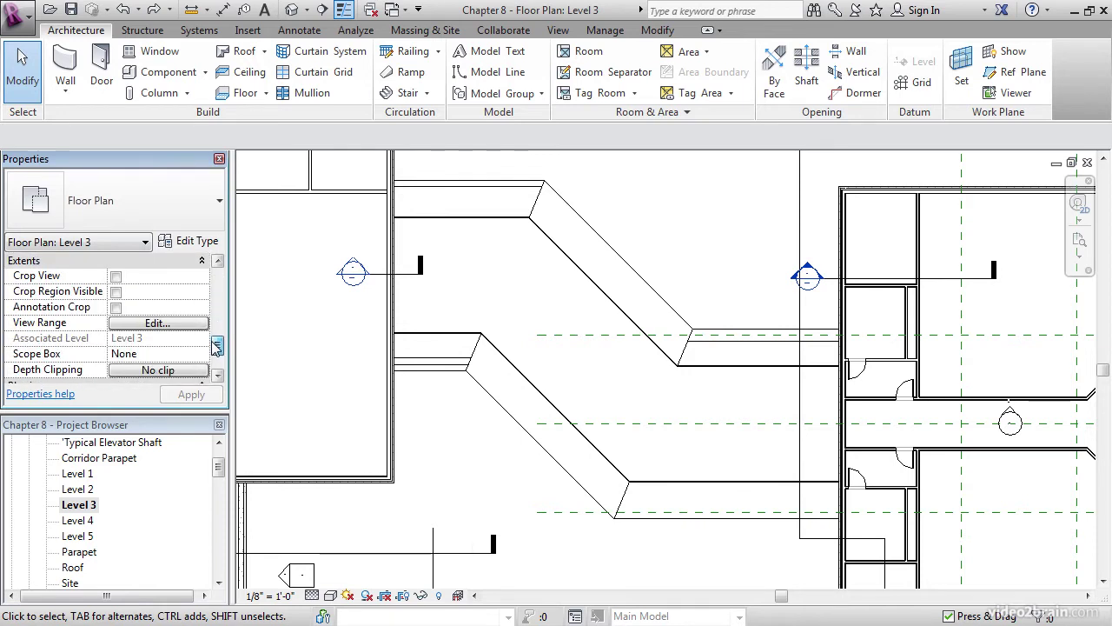
- Set Level 3's view range Top to Unlimited and the cut plane offset to 25' 0"
left_click(156, 323)
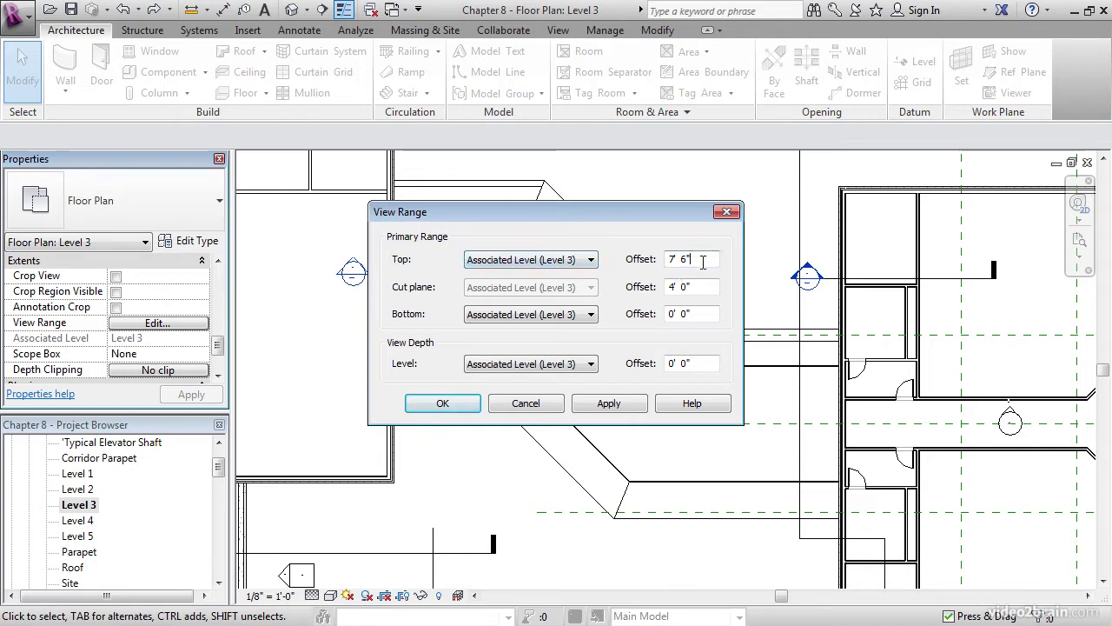
left_click(547, 260)
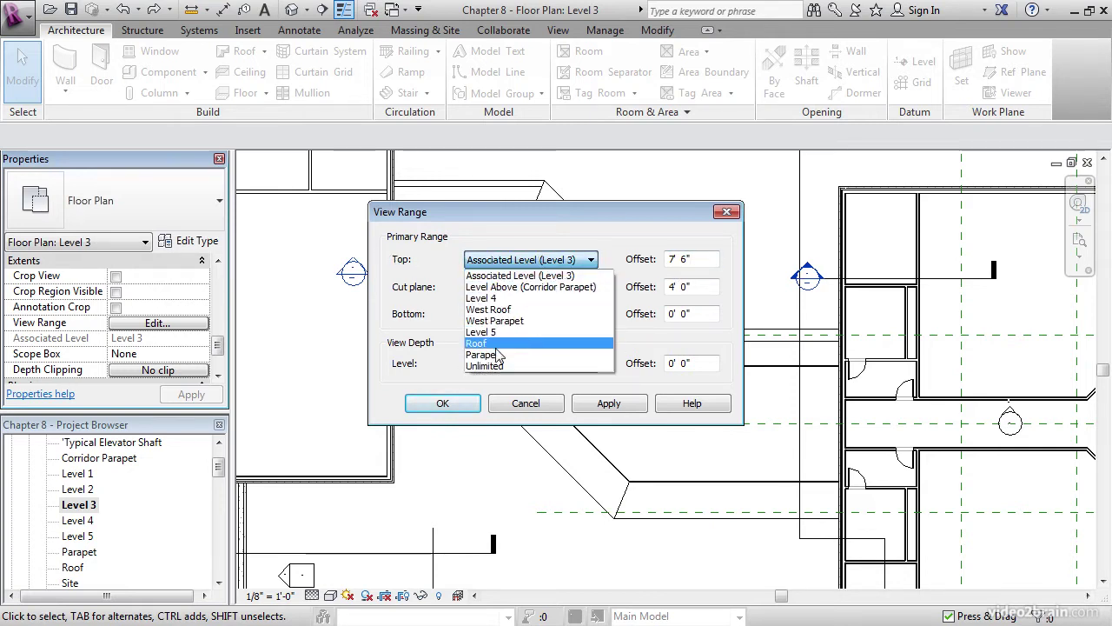
left_click(492, 366)
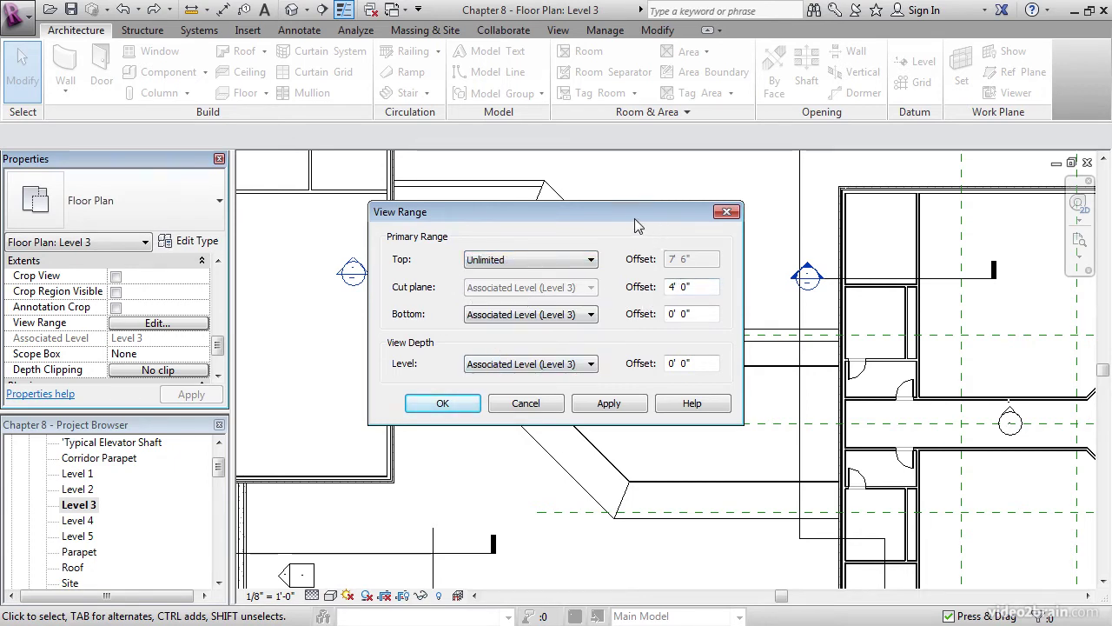
left_click_drag(635, 218, 552, 198)
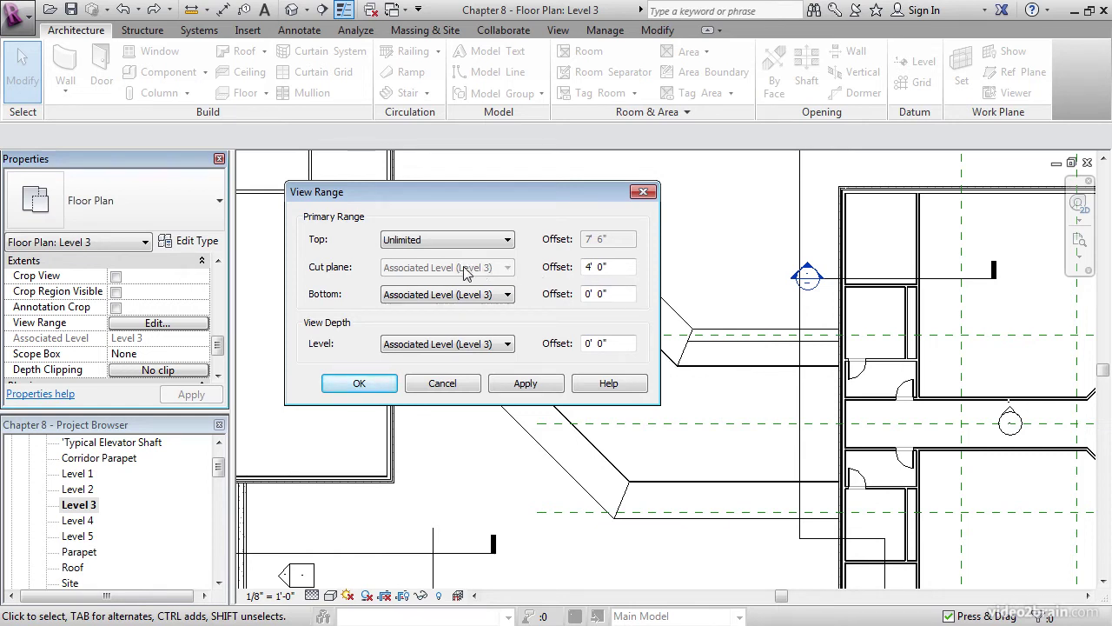
double_click(623, 268)
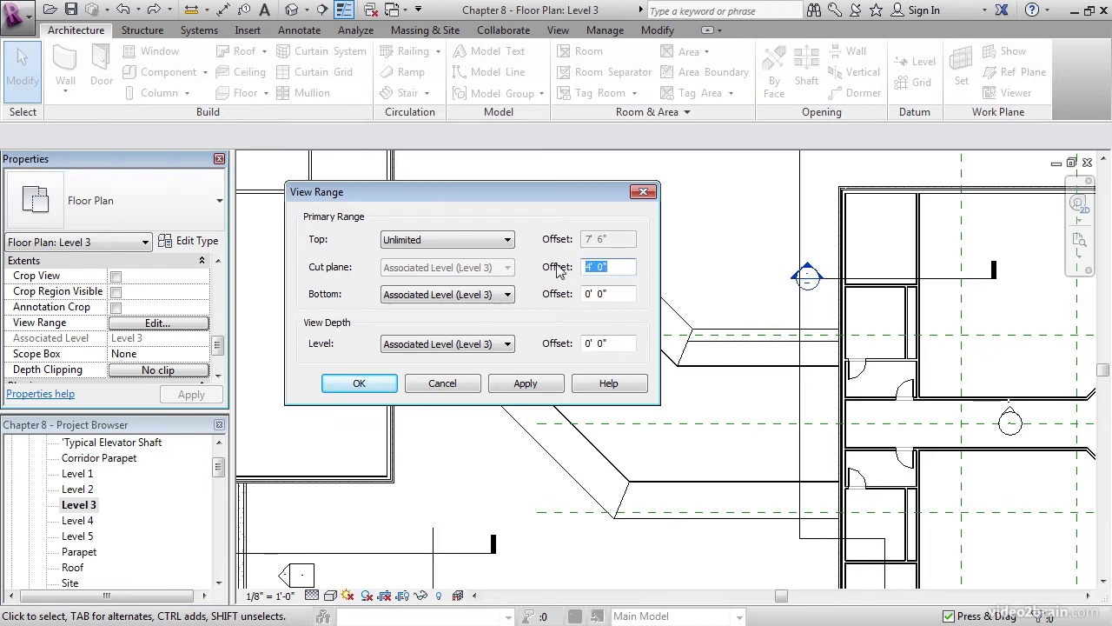
type("25")
left_click(524, 383)
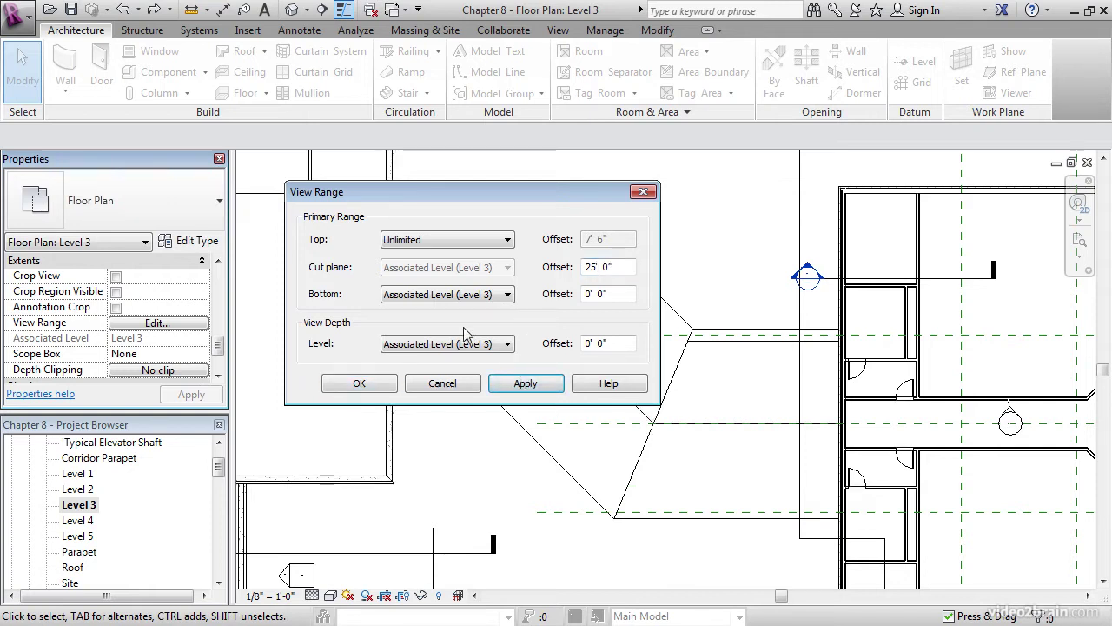
left_click(365, 383)
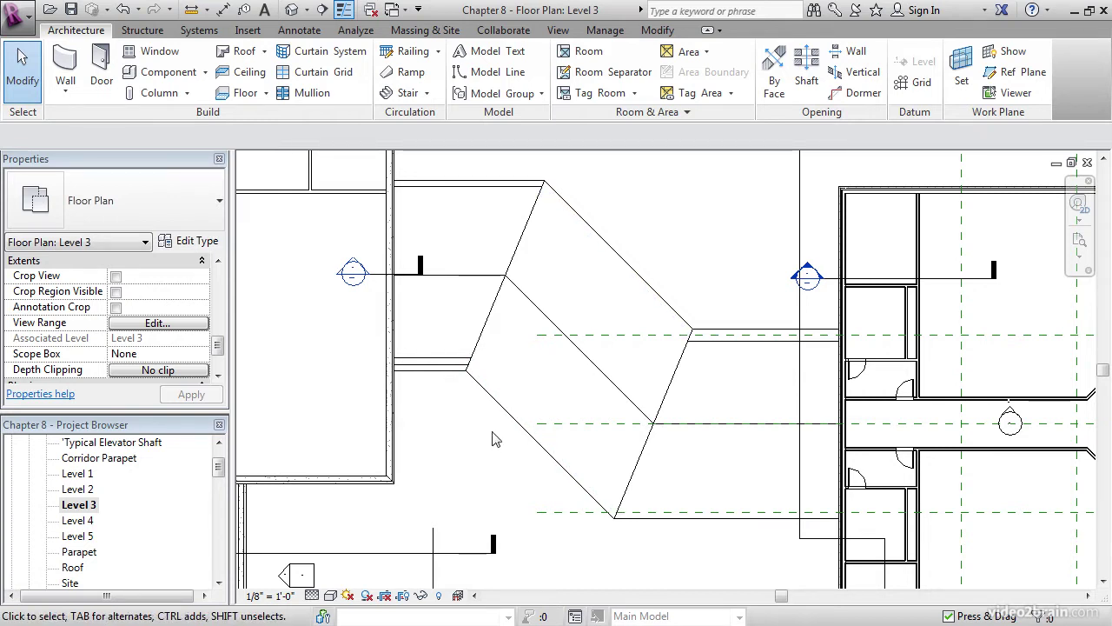
- Edit the corridor pitched roof's footprint sketch, bringing its angled end into view
left_click(518, 429)
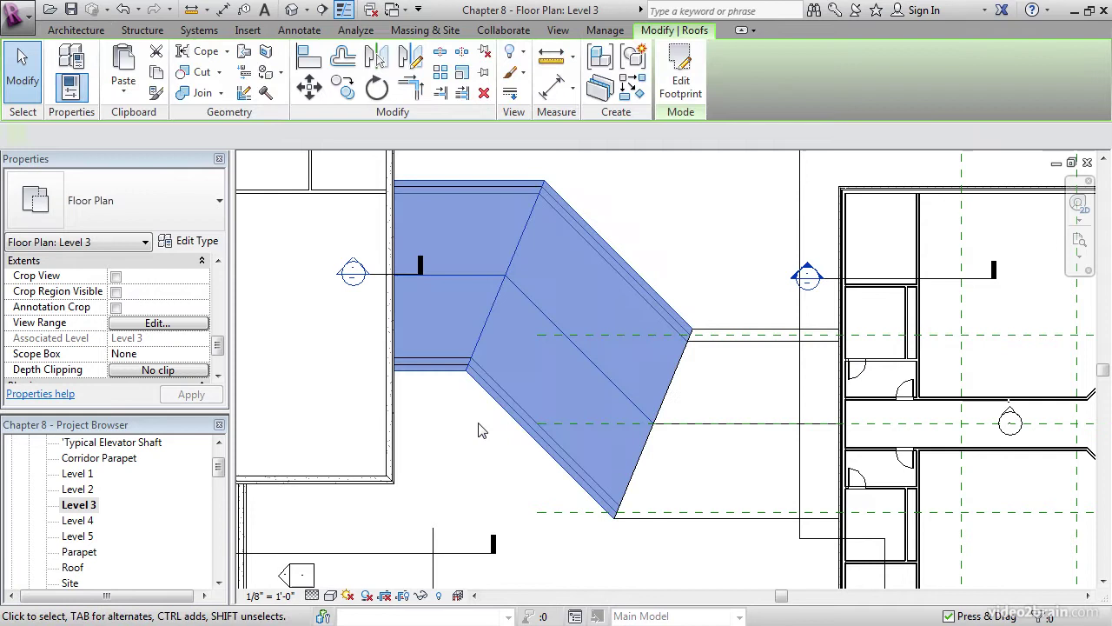
left_click(681, 89)
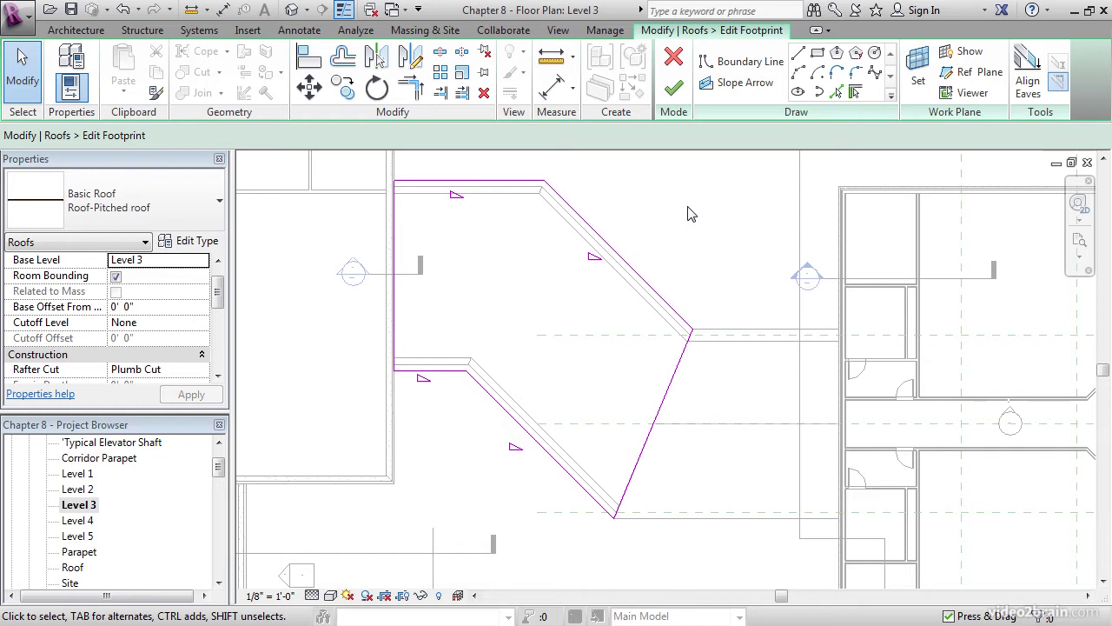
middle_click_drag(580, 402, 666, 392)
scroll(609, 400, "up", 2)
mouse_move(608, 435)
middle_mouse_down()
mouse_move(660, 399)
mouse_move(624, 338)
middle_mouse_up()
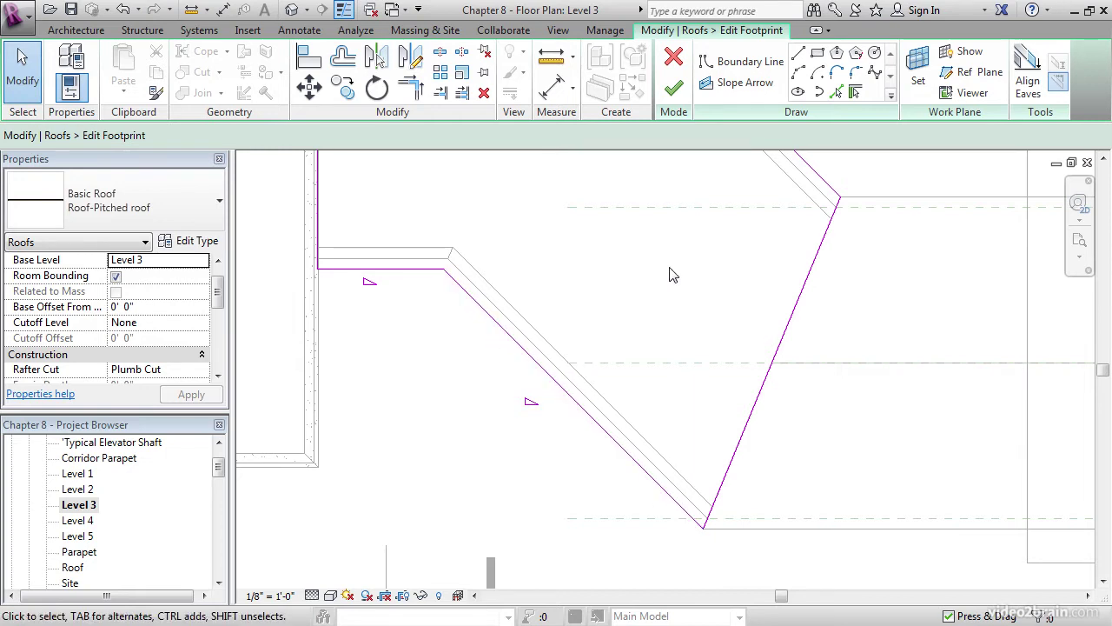
middle_click_drag(630, 278, 643, 305)
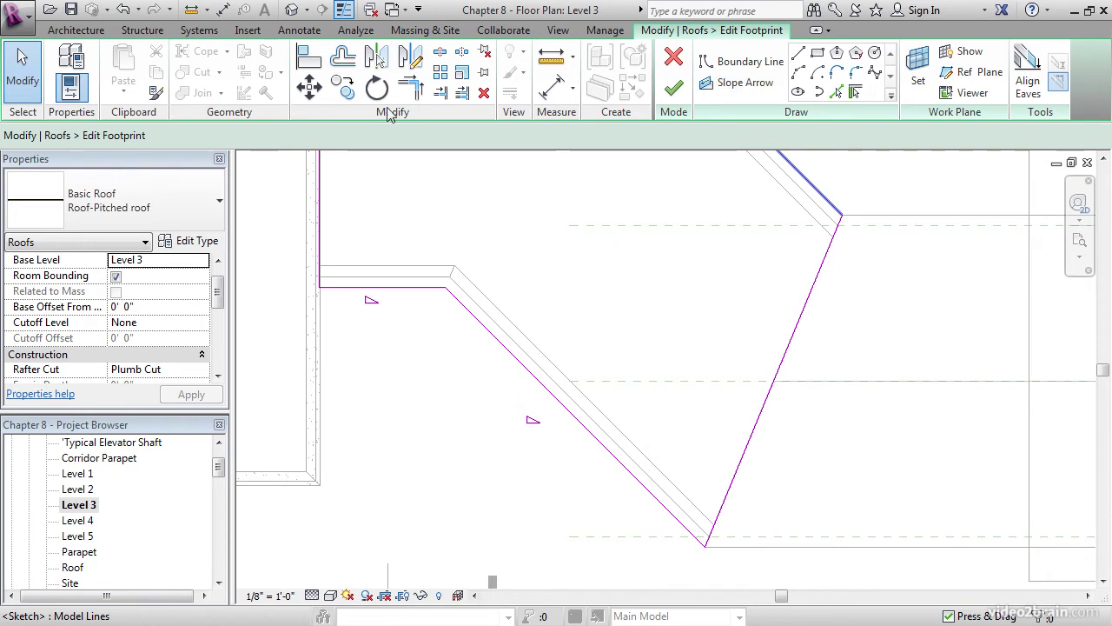
- Split the diagonal footprint edge near its top and bottom, 4' 0" in from each end
left_click(440, 53)
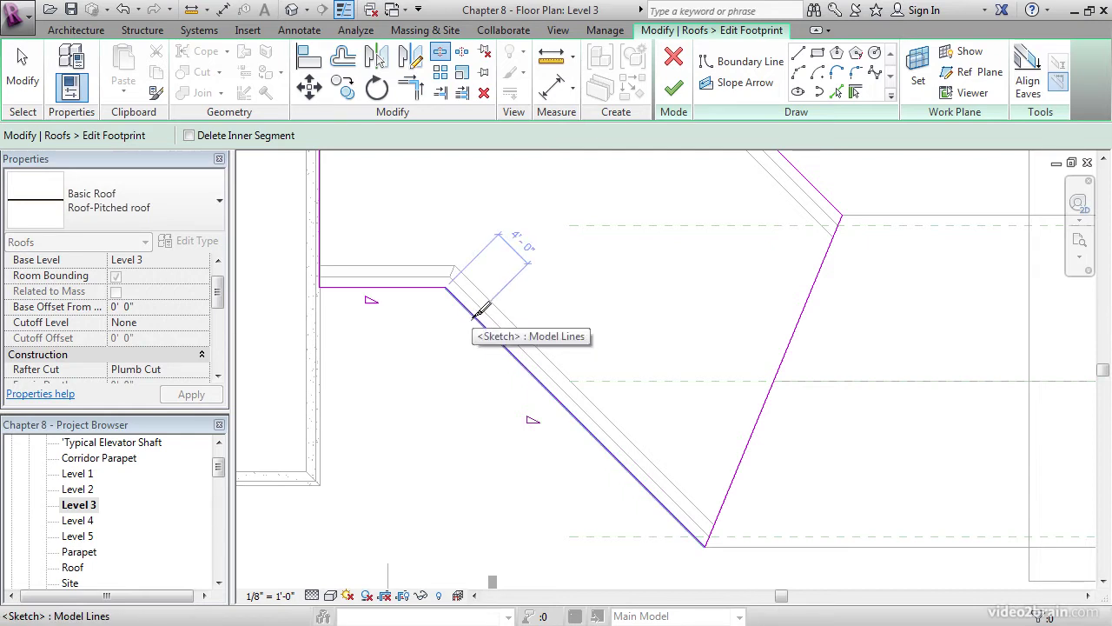
left_click(474, 317)
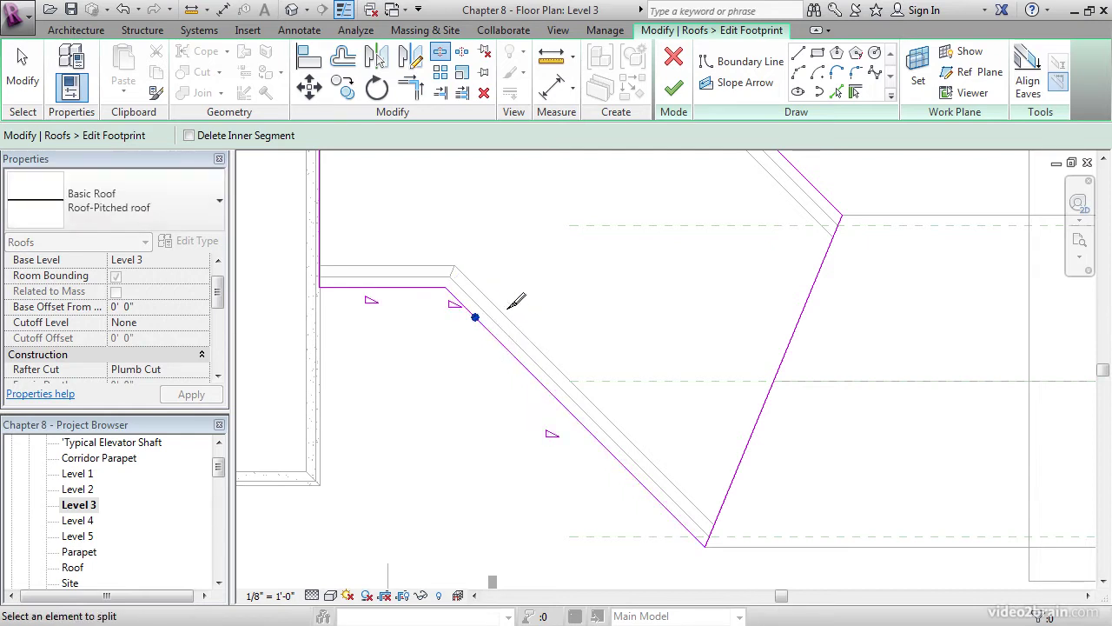
left_click(676, 517)
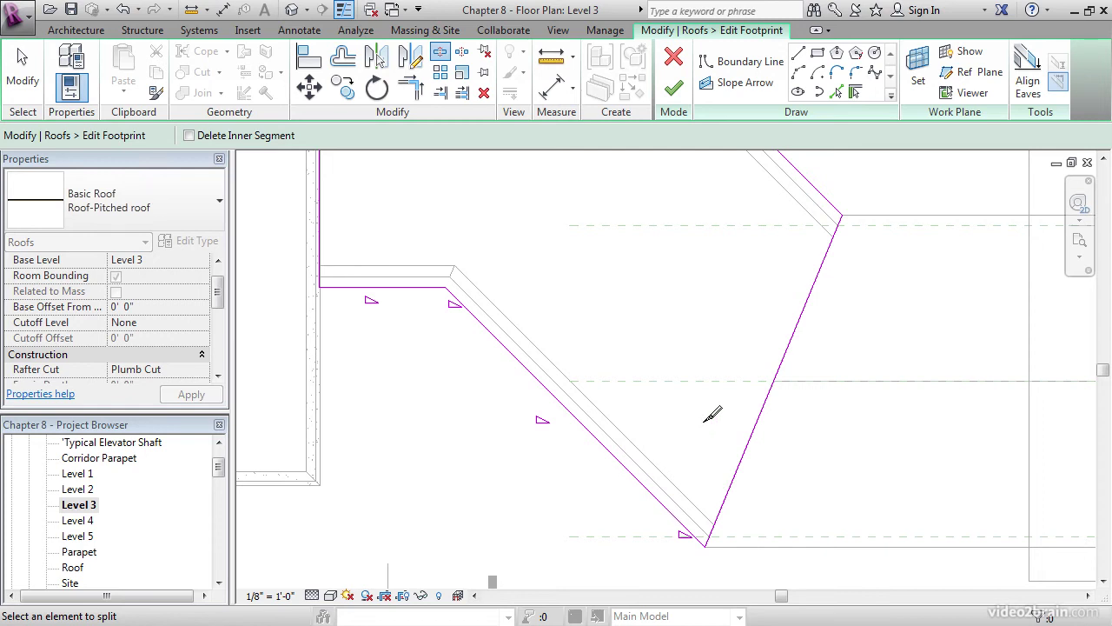
key("Escape")
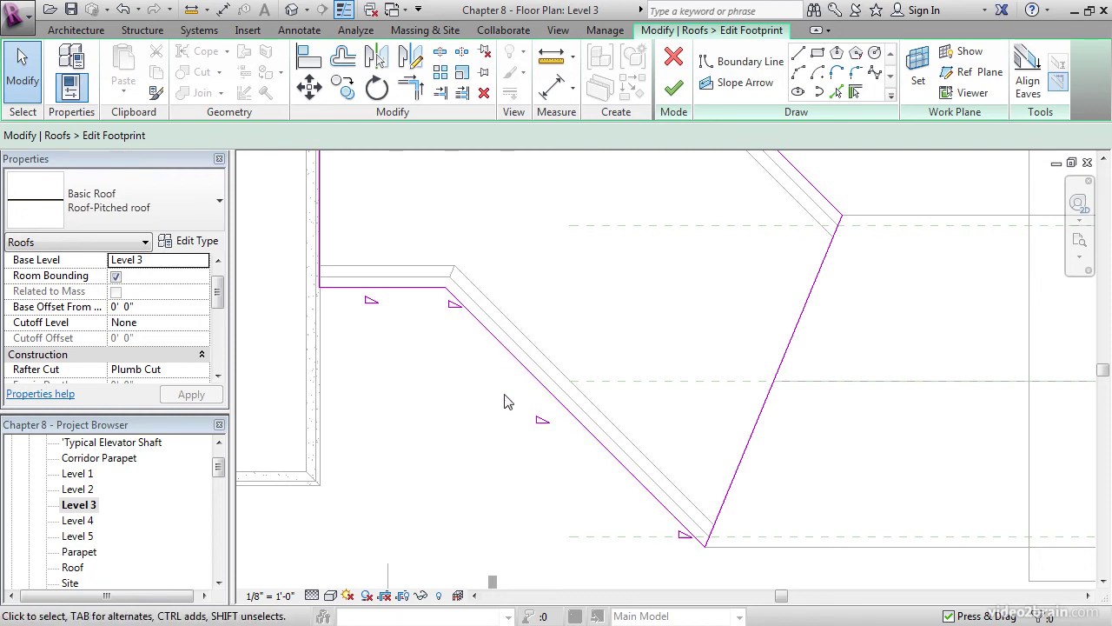
- Turn off Defines Slope on the middle diagonal segment, keeping slope on both end pieces
left_click(575, 422)
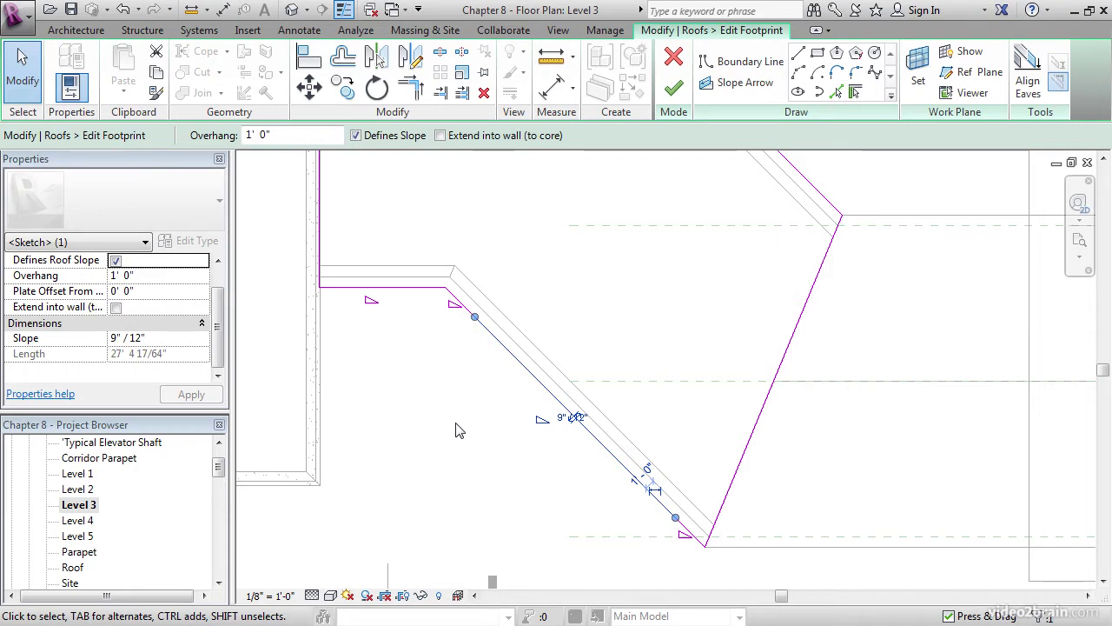
left_click(356, 136)
middle_click_drag(486, 248, 569, 339)
scroll(558, 290, "down", 2)
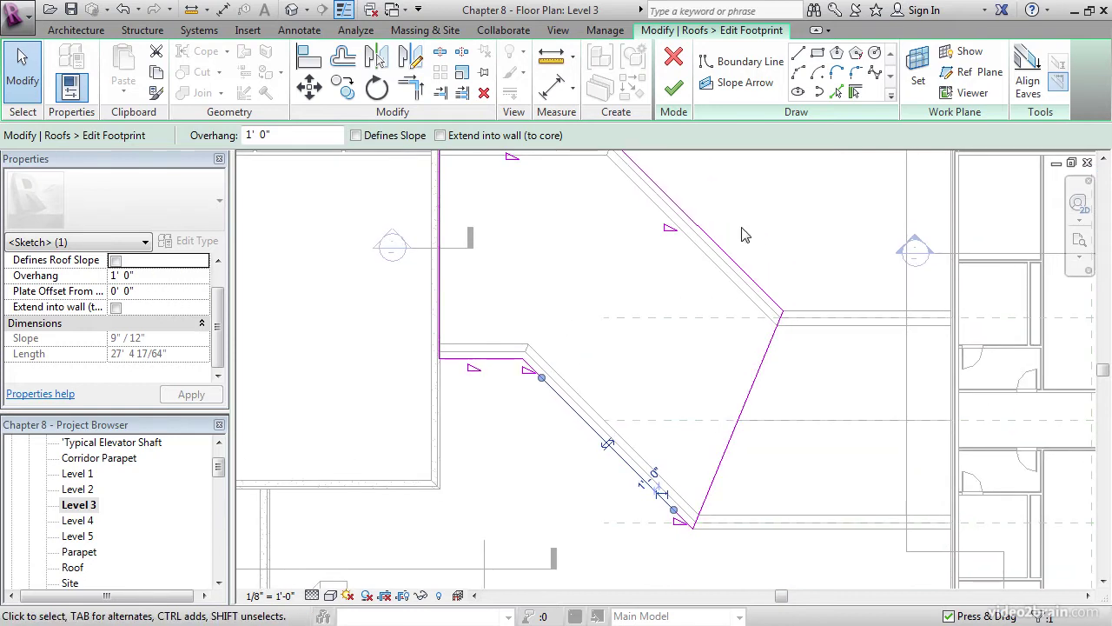
left_click(783, 218)
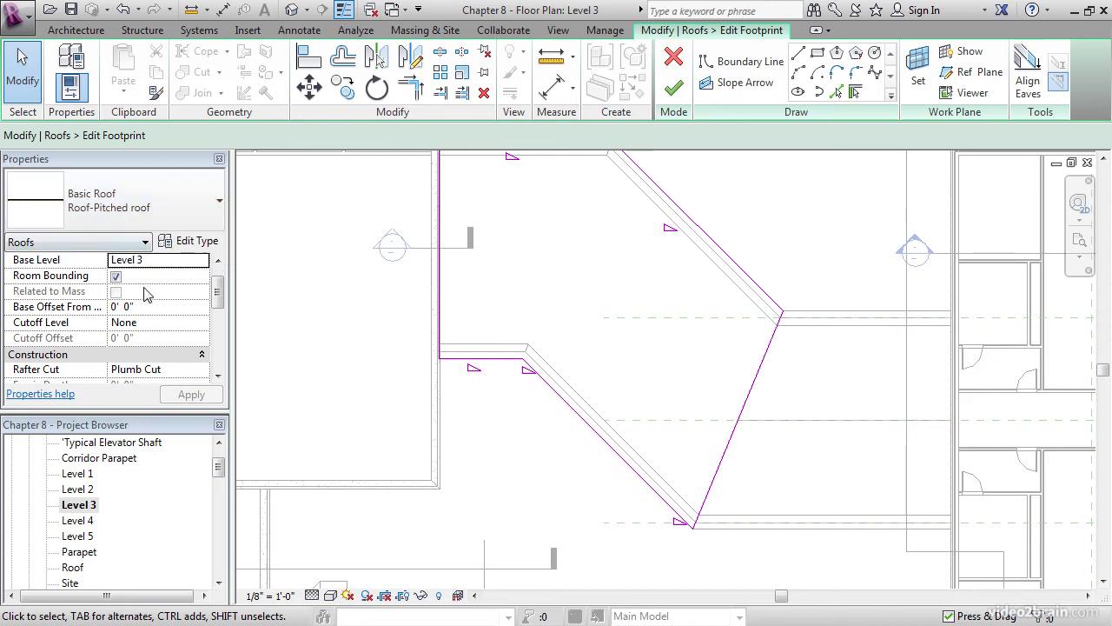
left_click_drag(214, 306, 218, 279)
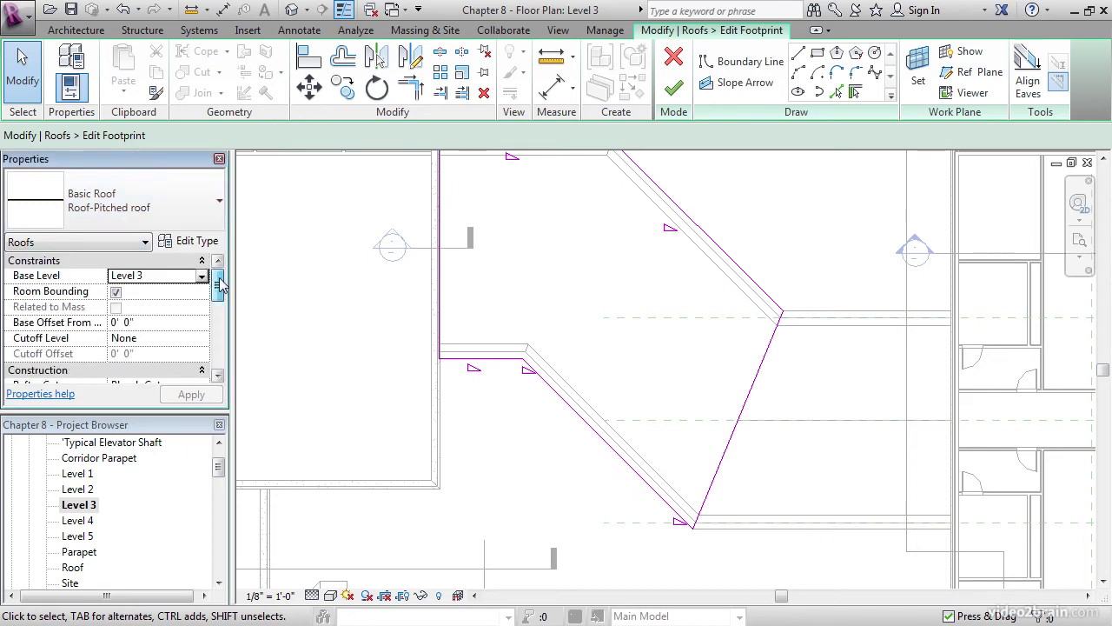
left_click(559, 396)
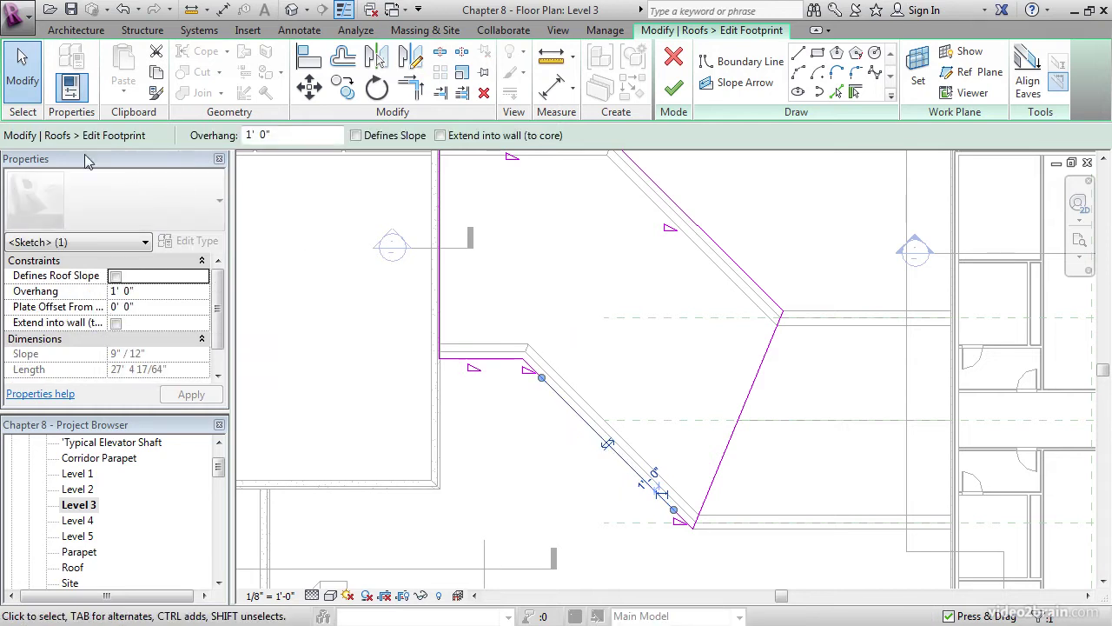
mouse_move(223, 296)
left_mouse_down()
mouse_move(219, 310)
mouse_move(220, 292)
left_mouse_up()
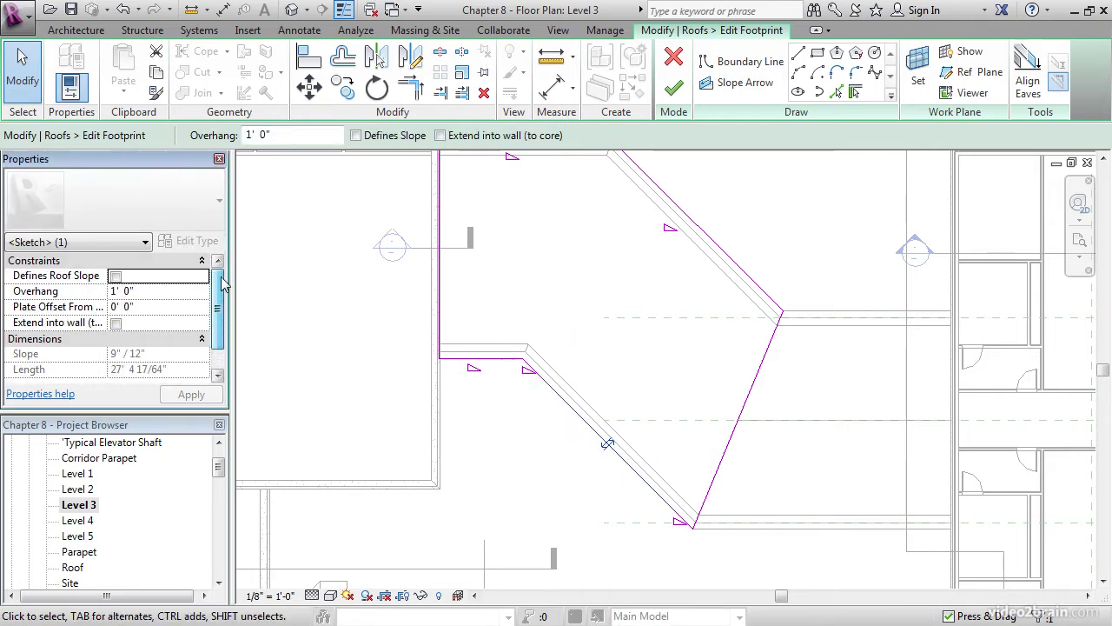
left_click(585, 373)
mouse_move(585, 373)
middle_mouse_down()
mouse_move(588, 350)
mouse_move(530, 378)
mouse_move(579, 357)
mouse_move(571, 350)
middle_mouse_up()
scroll(533, 408, "up", 2)
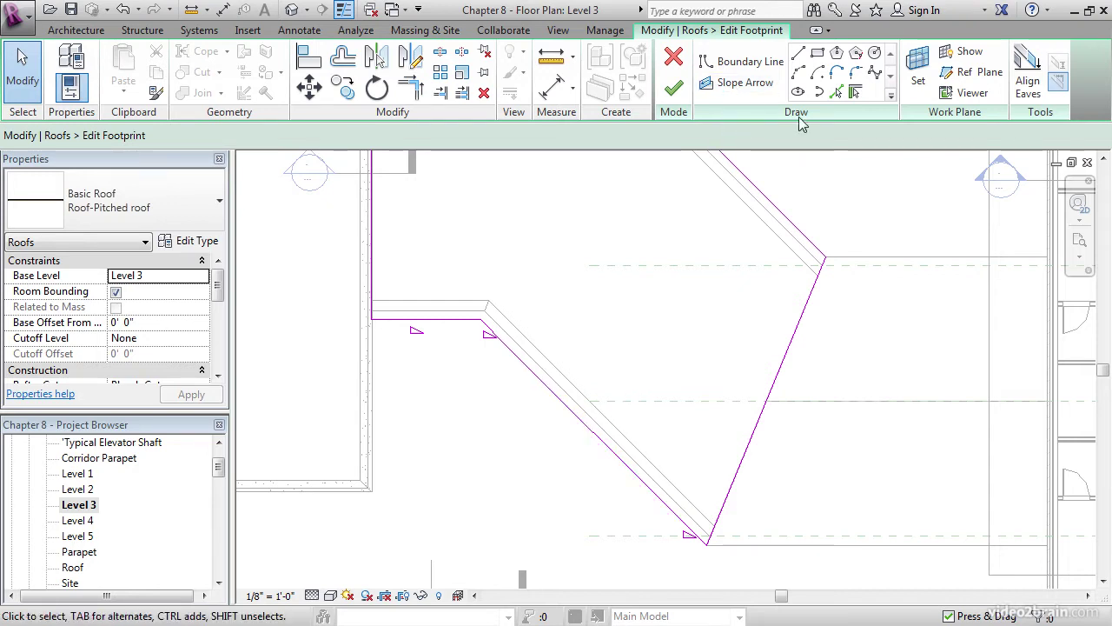
- Draw slope arrows from the upper and lower split points to the middle segment's midpoint
left_click(745, 83)
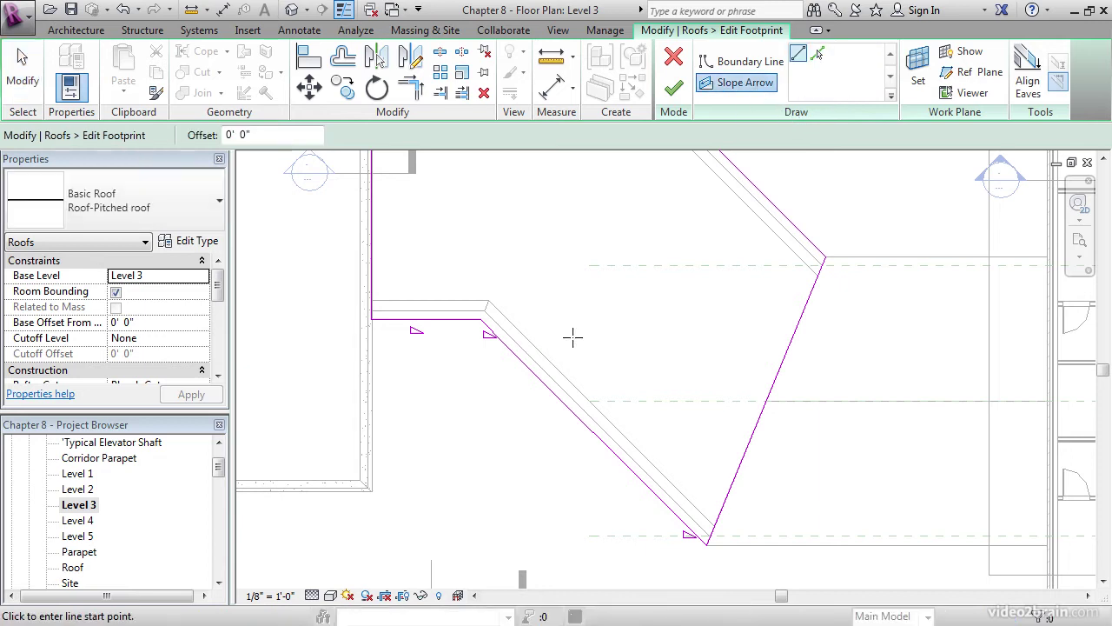
left_click(506, 345)
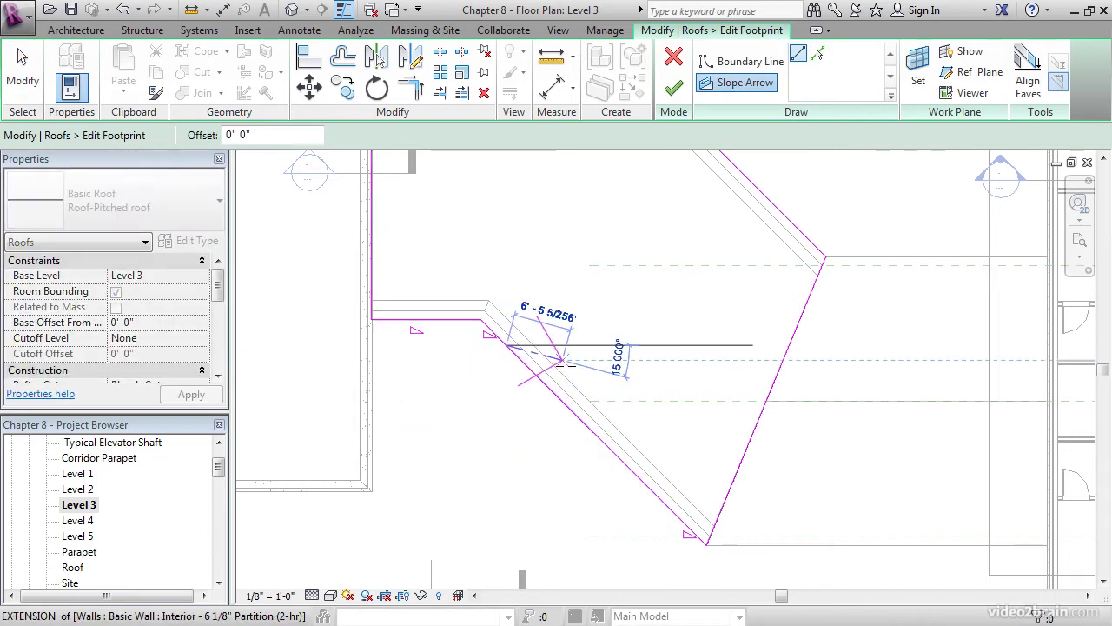
left_click(593, 431)
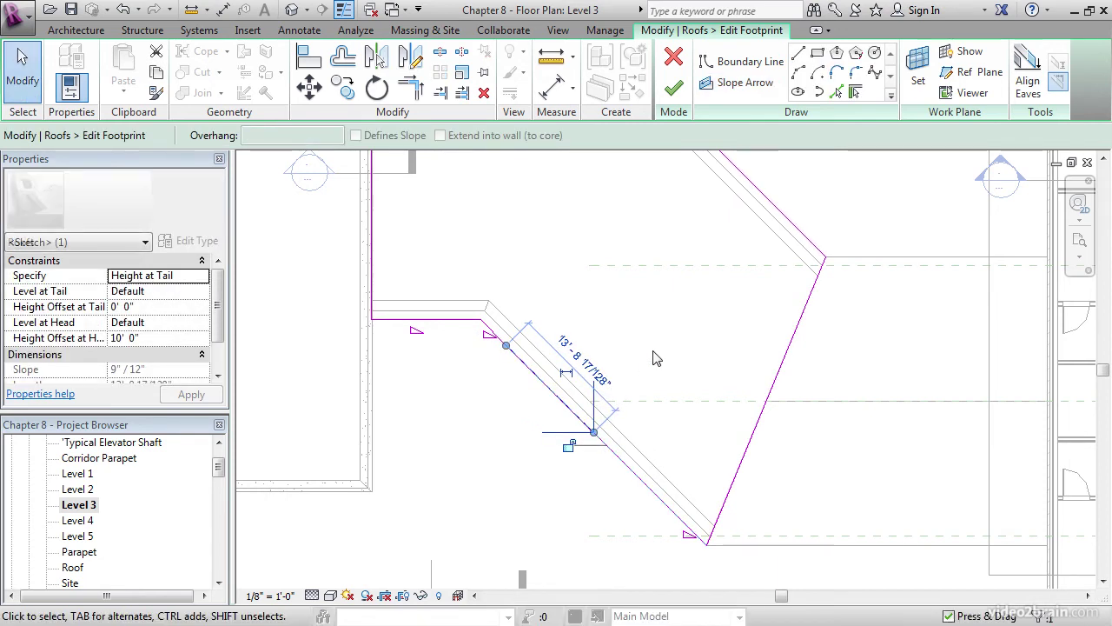
left_click(738, 83)
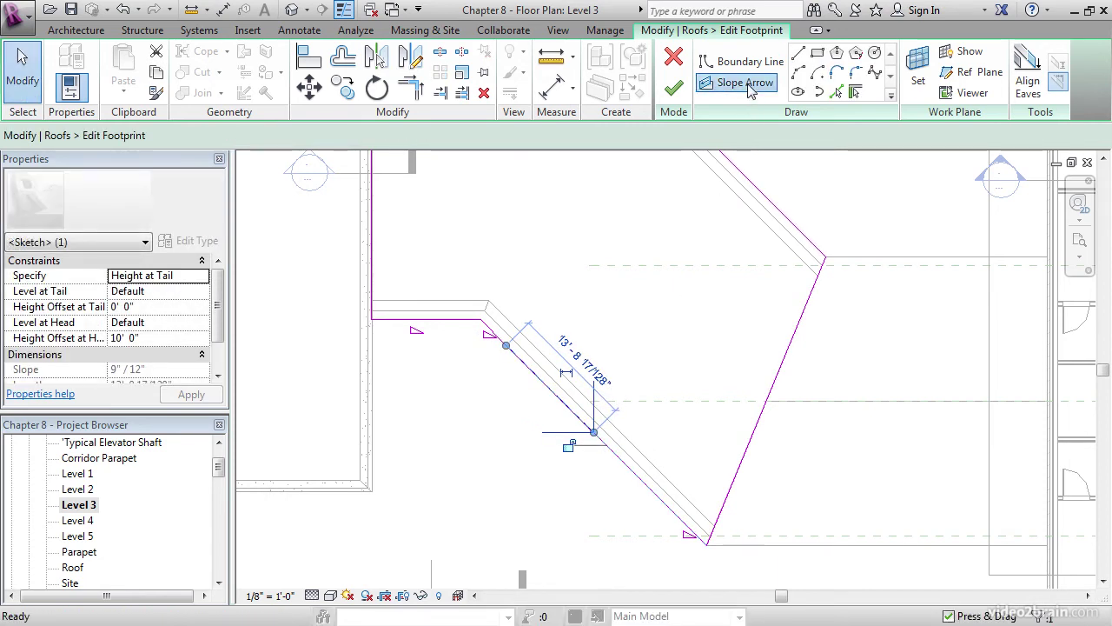
left_click(681, 519)
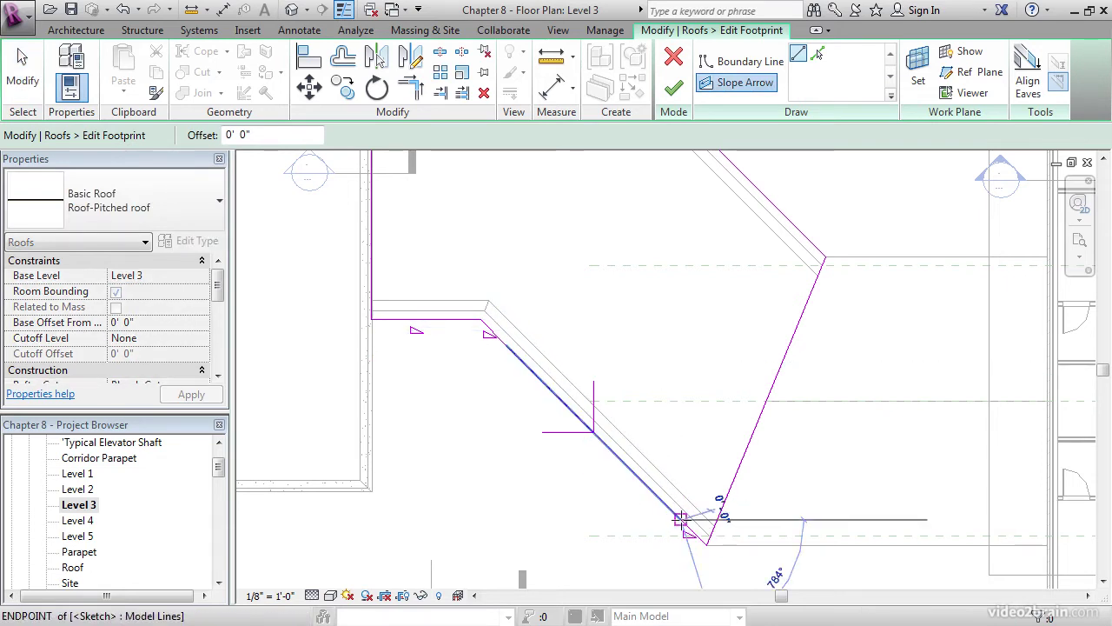
left_click(594, 432)
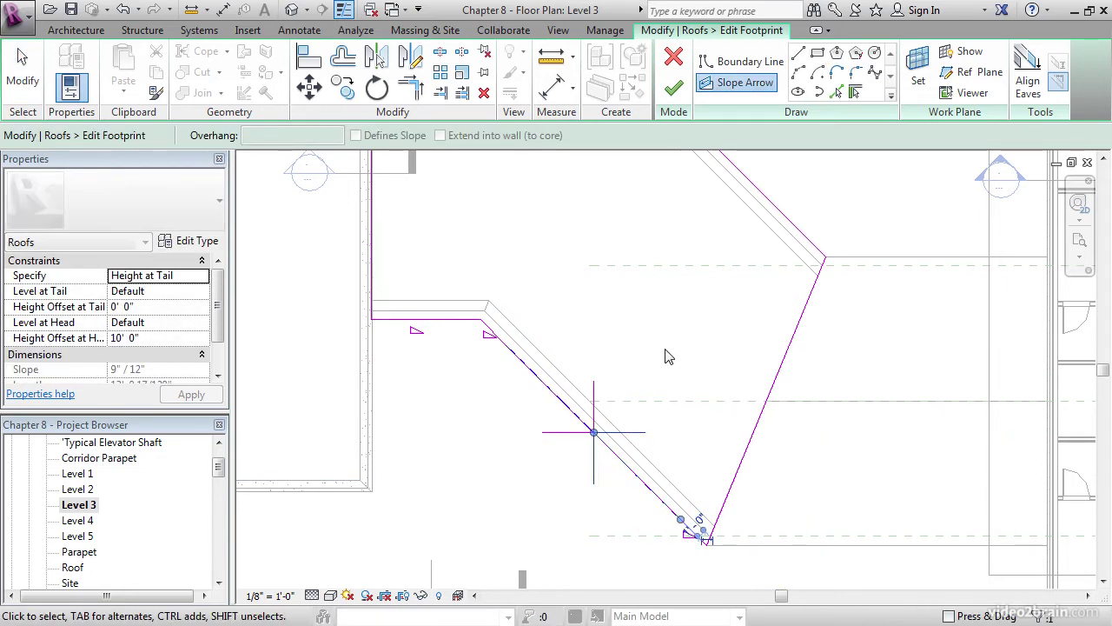
- Set both slope arrows to be specified by Slope at 9" / 12"
left_click(673, 354)
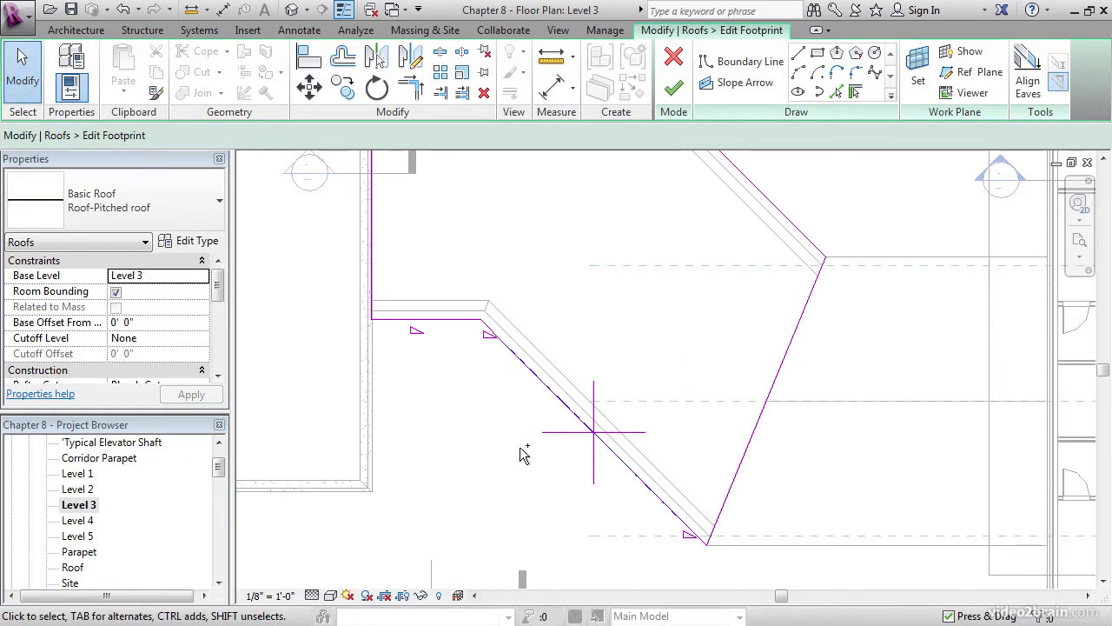
left_click(566, 435)
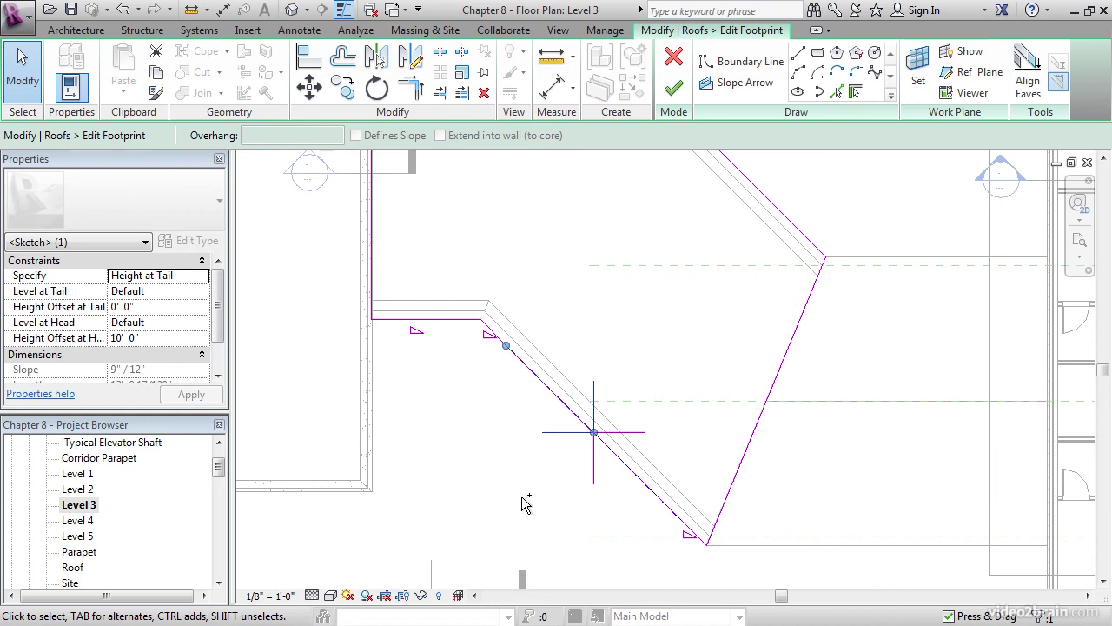
left_click(598, 444, "ctrl")
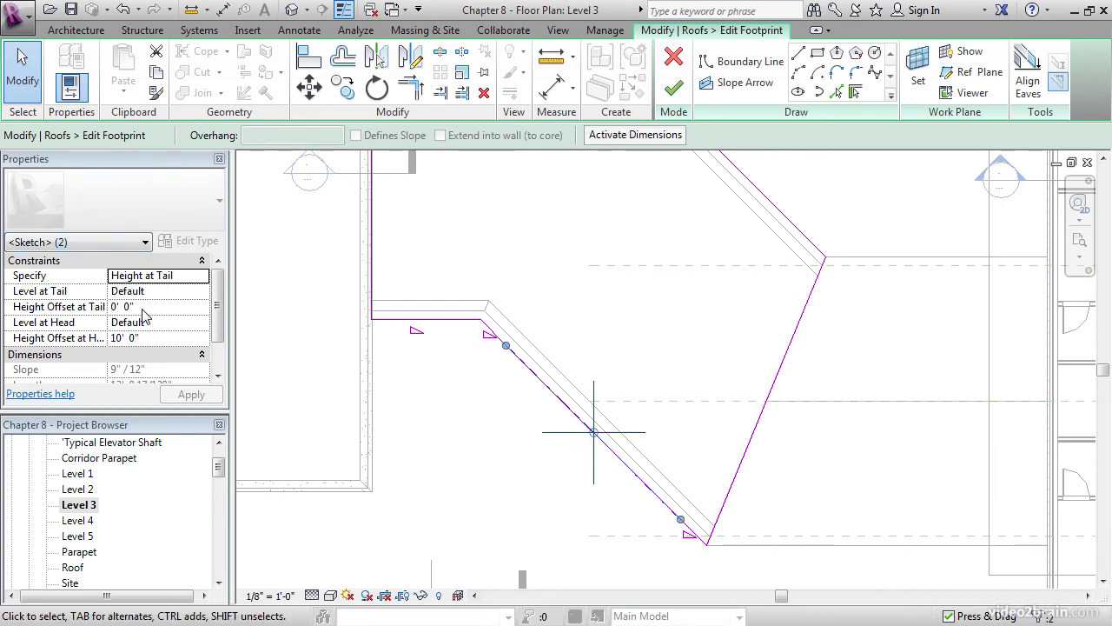
left_click(190, 276)
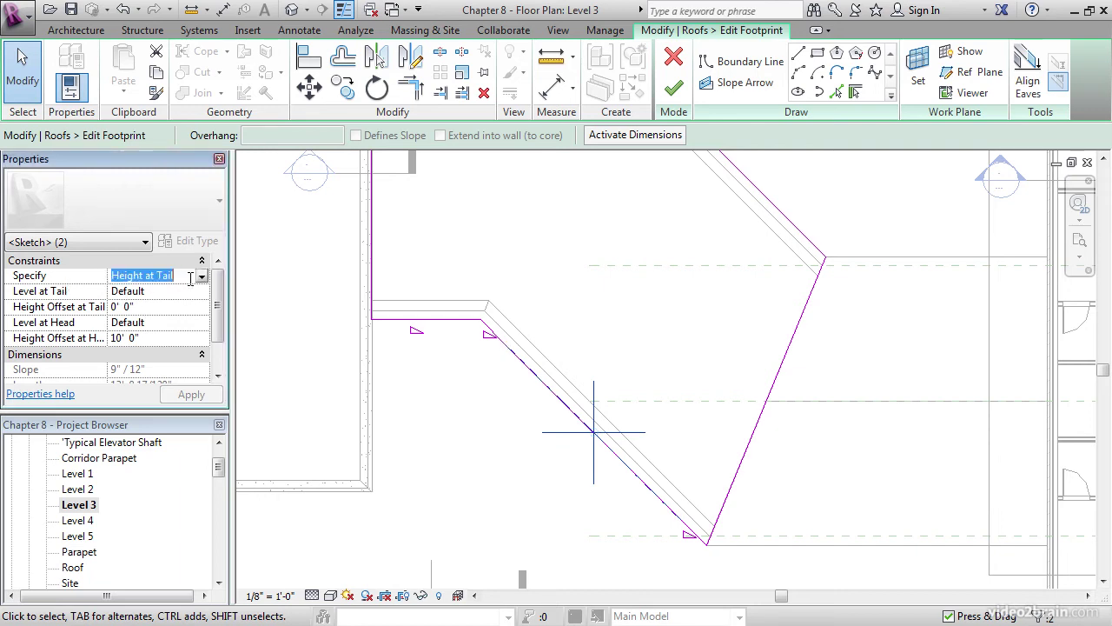
left_click(202, 277)
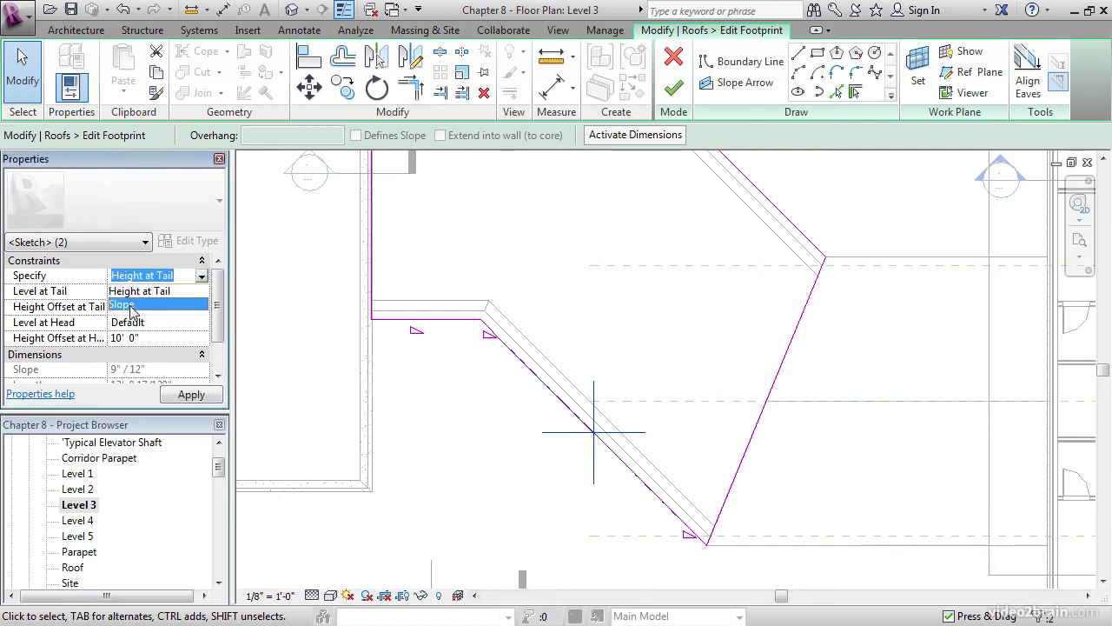
left_click(130, 305)
scroll(220, 343, "down", 1)
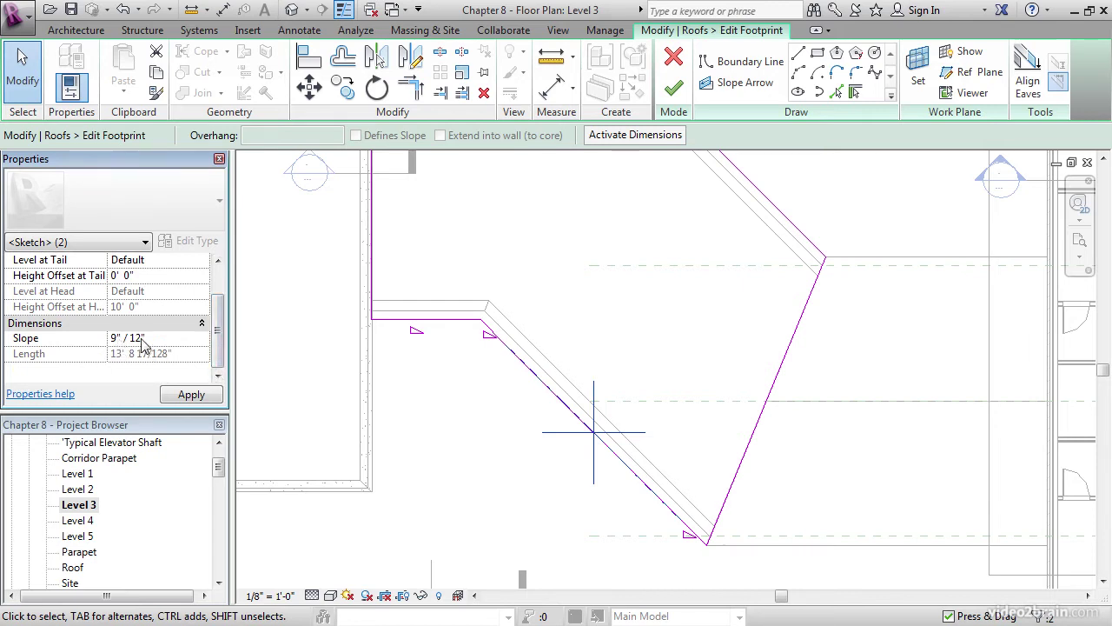
left_click(191, 396)
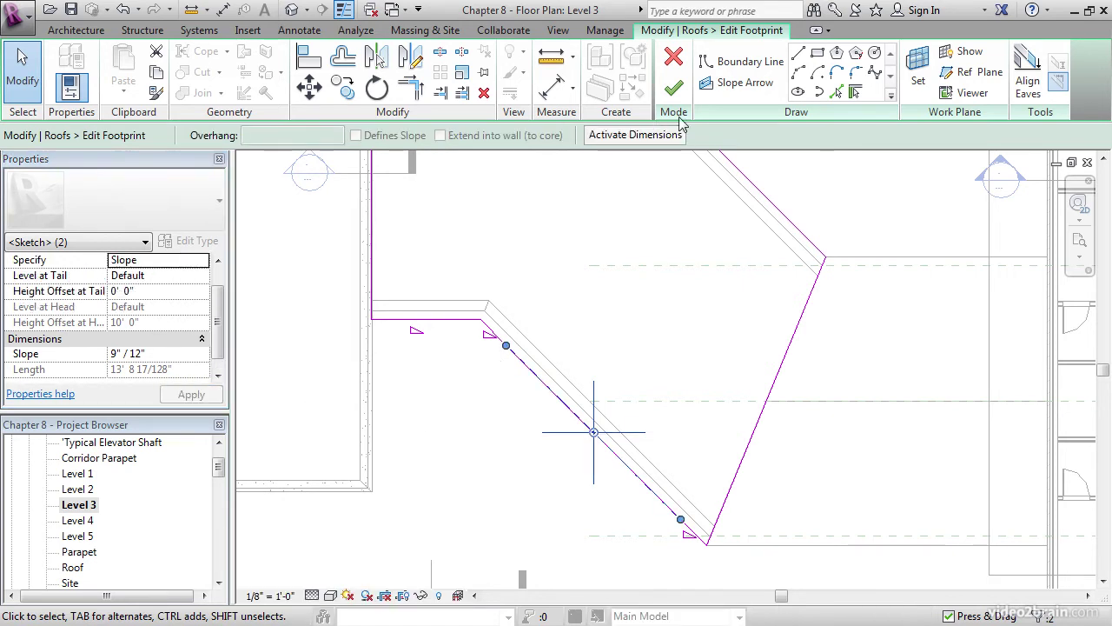
left_click(674, 87)
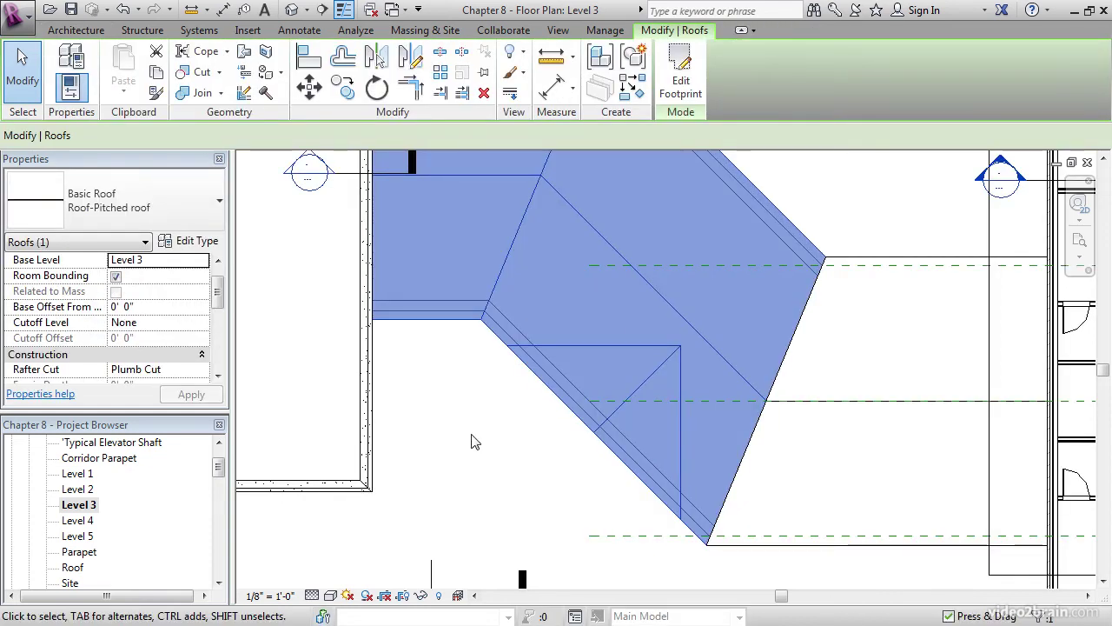
left_click(292, 10)
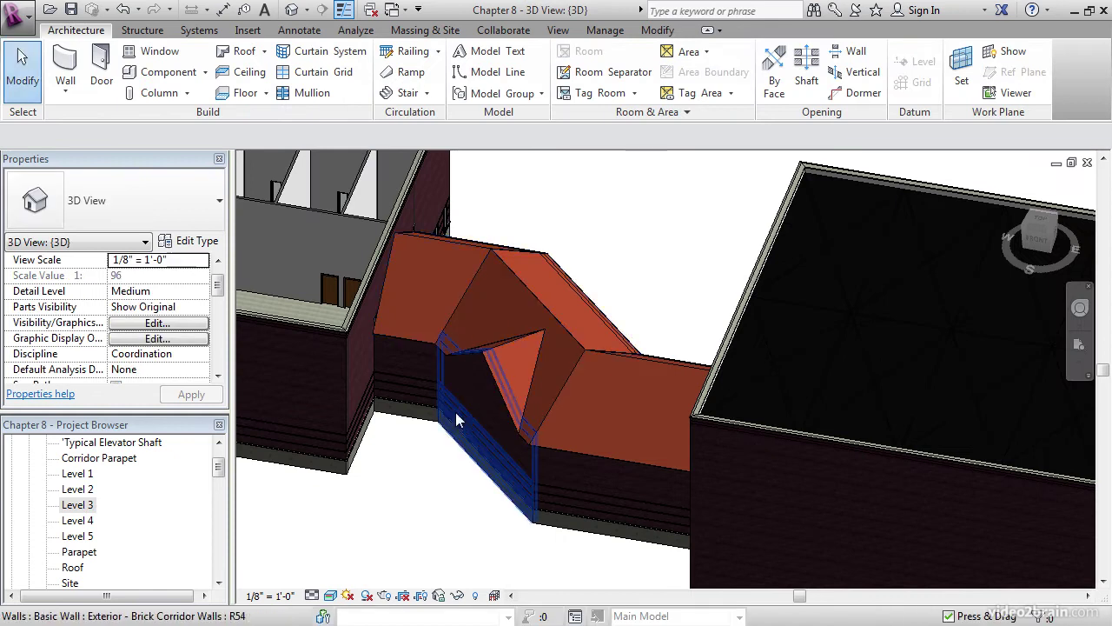
middle_click_drag(459, 347, 540, 410, "shift")
scroll(503, 399, "up", 2)
scroll(545, 369, "down", 2)
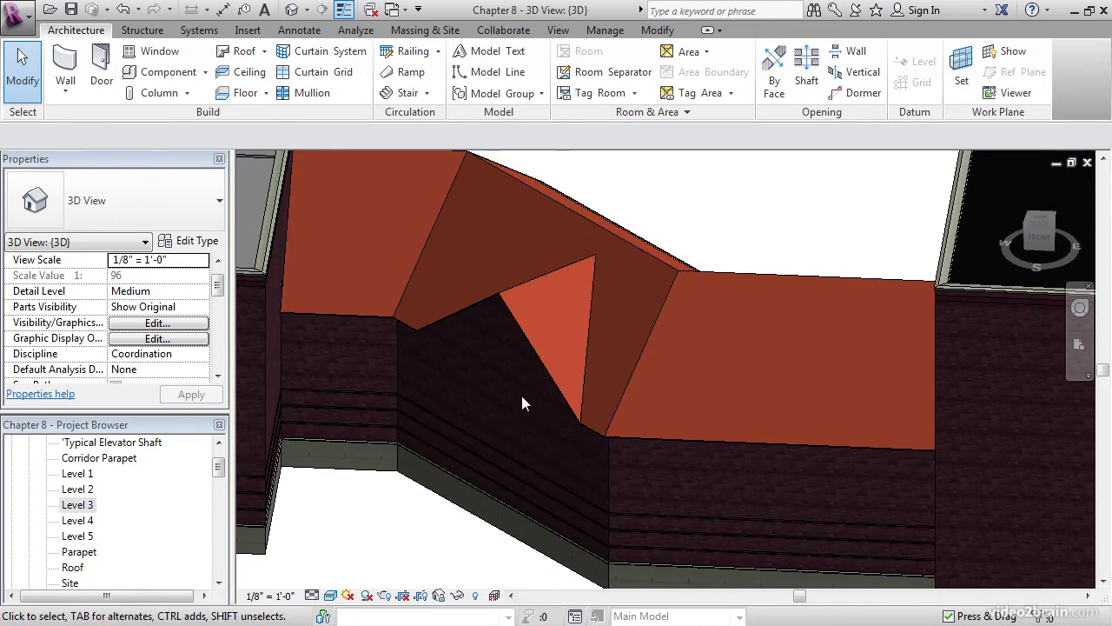
middle_click_drag(521, 395, 409, 245, "shift")
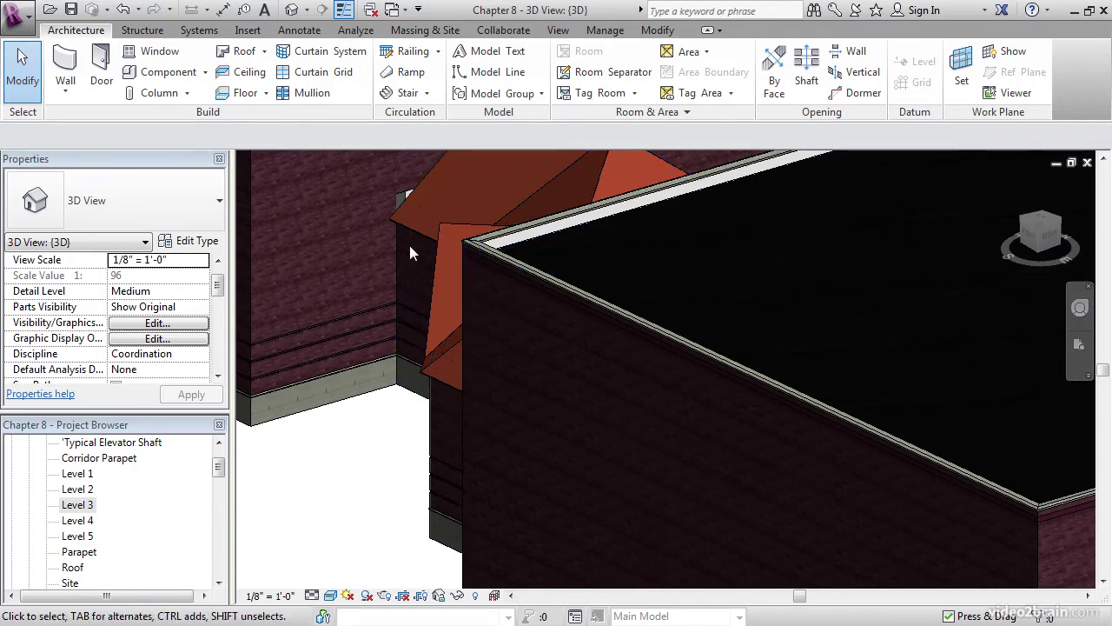
scroll(441, 321, "up", 3)
scroll(440, 322, "up", 2)
middle_click_drag(439, 321, 642, 371)
scroll(503, 387, "down", 2)
scroll(745, 339, "up", 4)
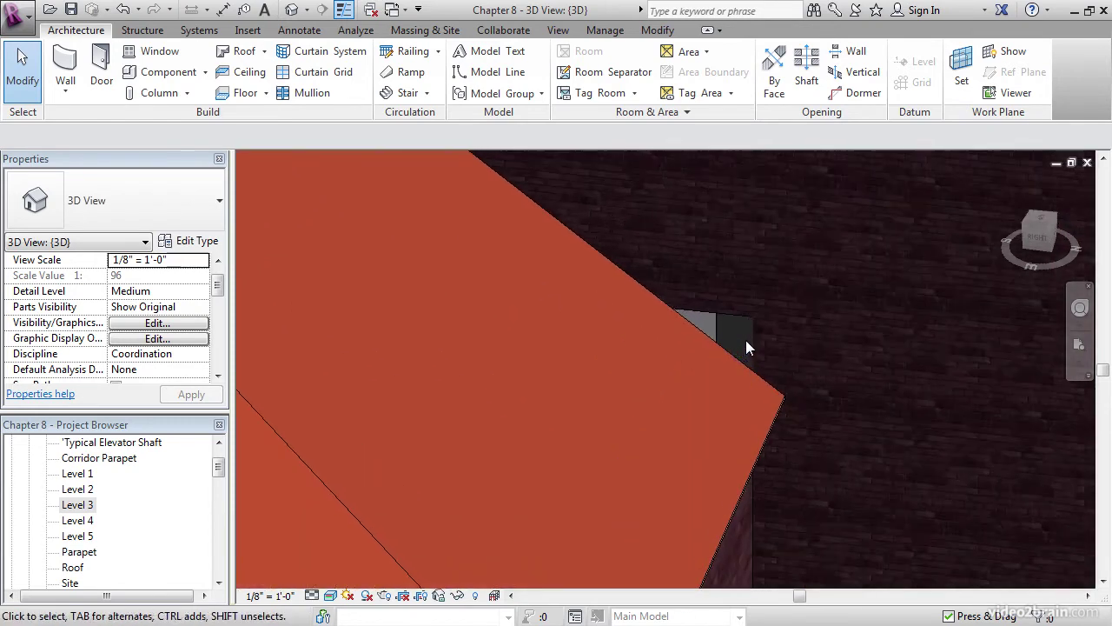
scroll(840, 352, "down", 4)
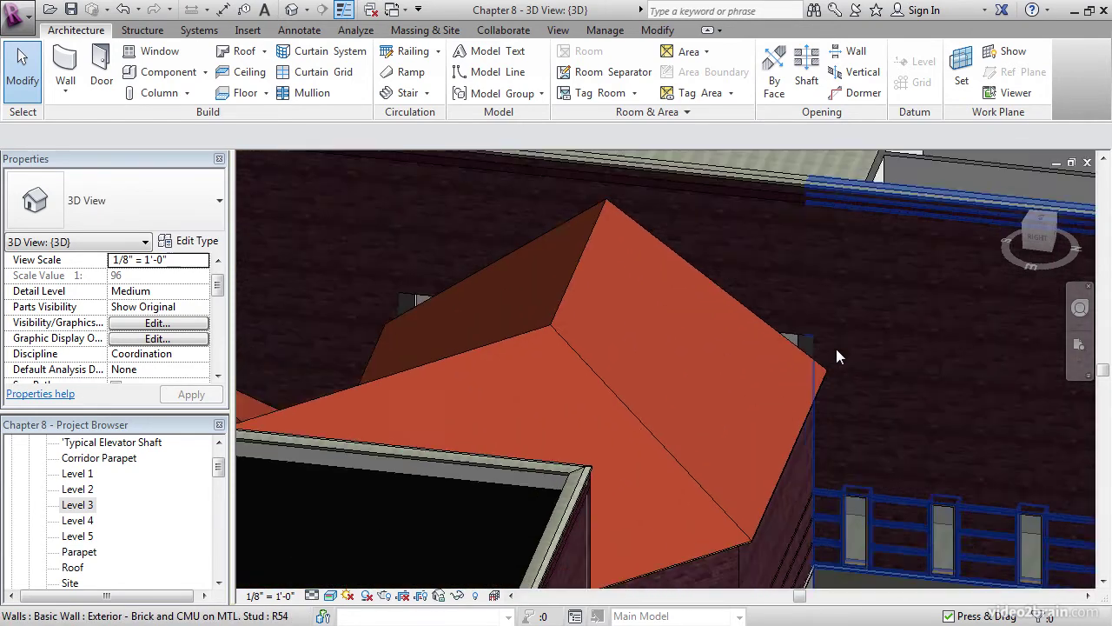
middle_click_drag(837, 353, 669, 398, "shift")
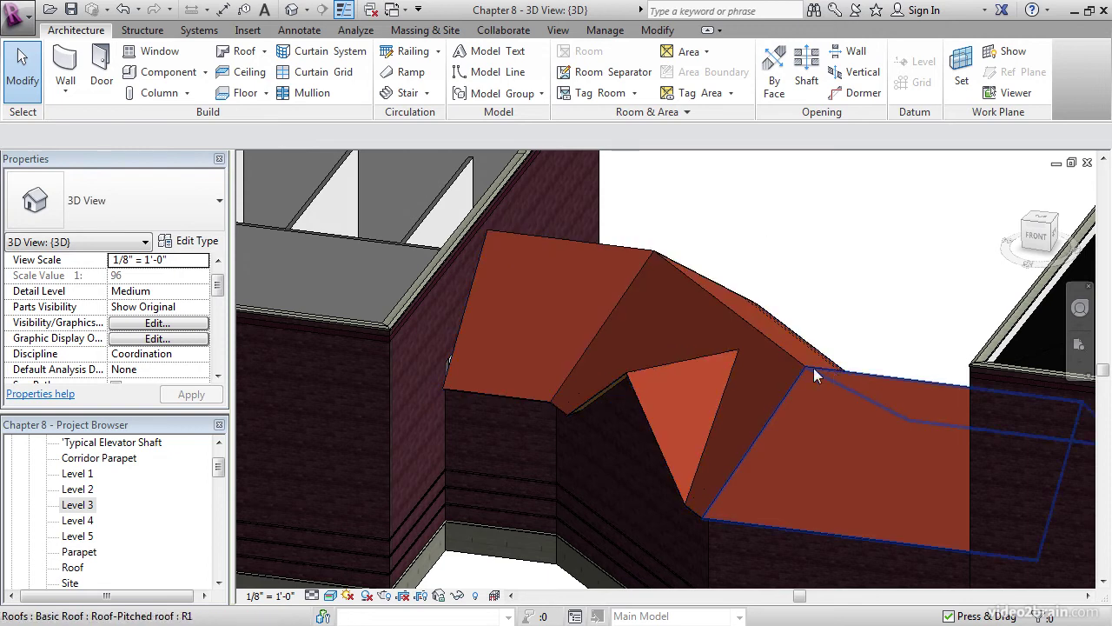
middle_click_drag(776, 258, 834, 259, "shift")
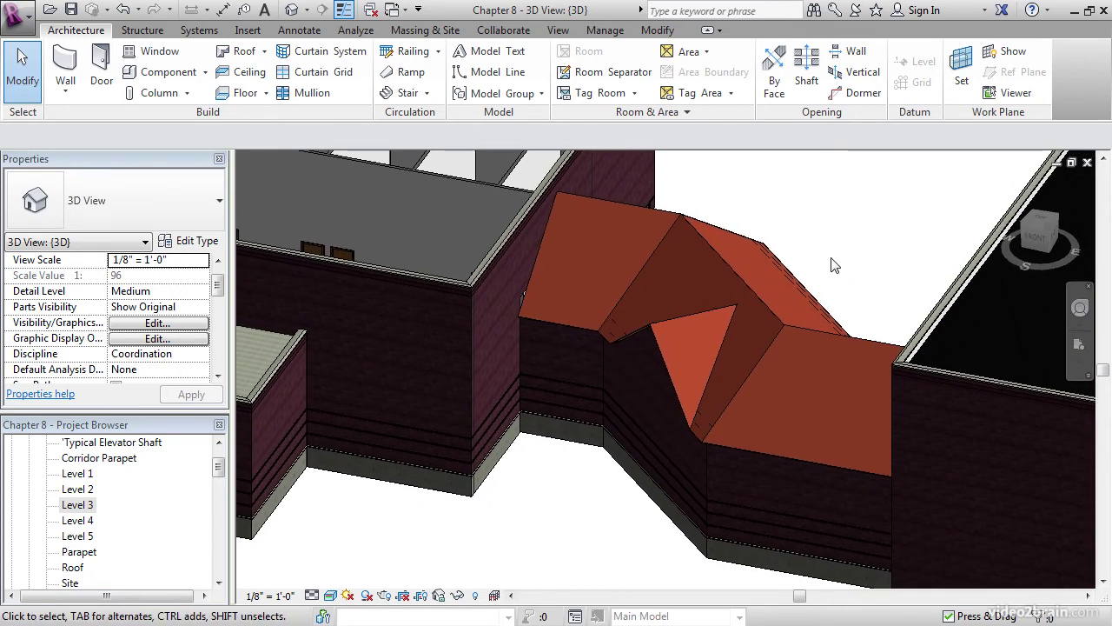
- Change both corridor roofs' Base Level to Corridor Parapet and check them in 3D
left_click(884, 305)
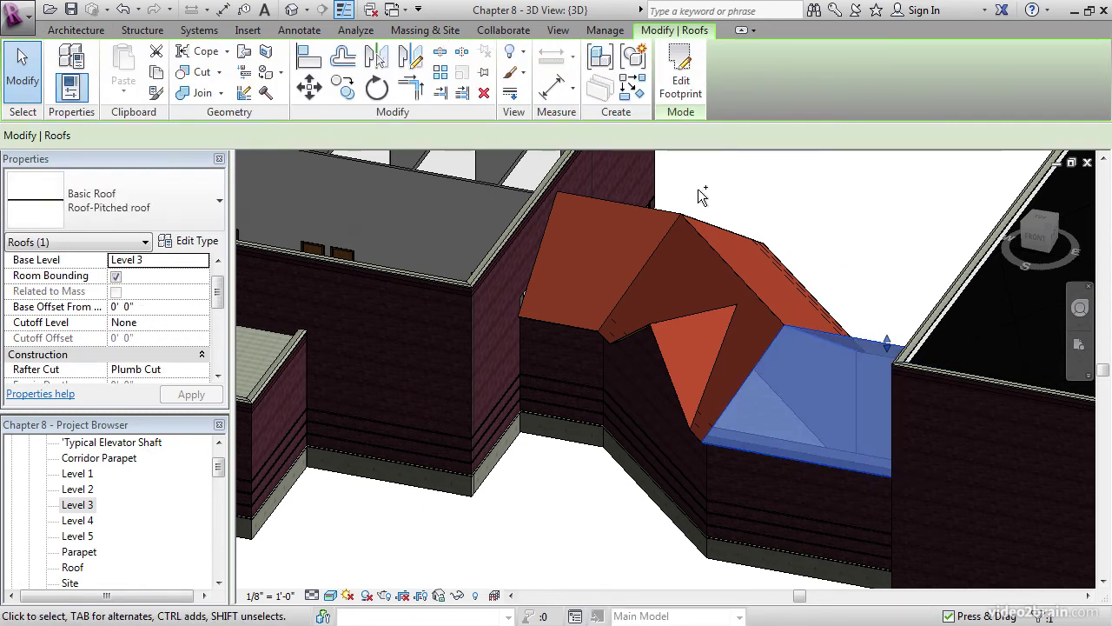
left_click(680, 212, "ctrl")
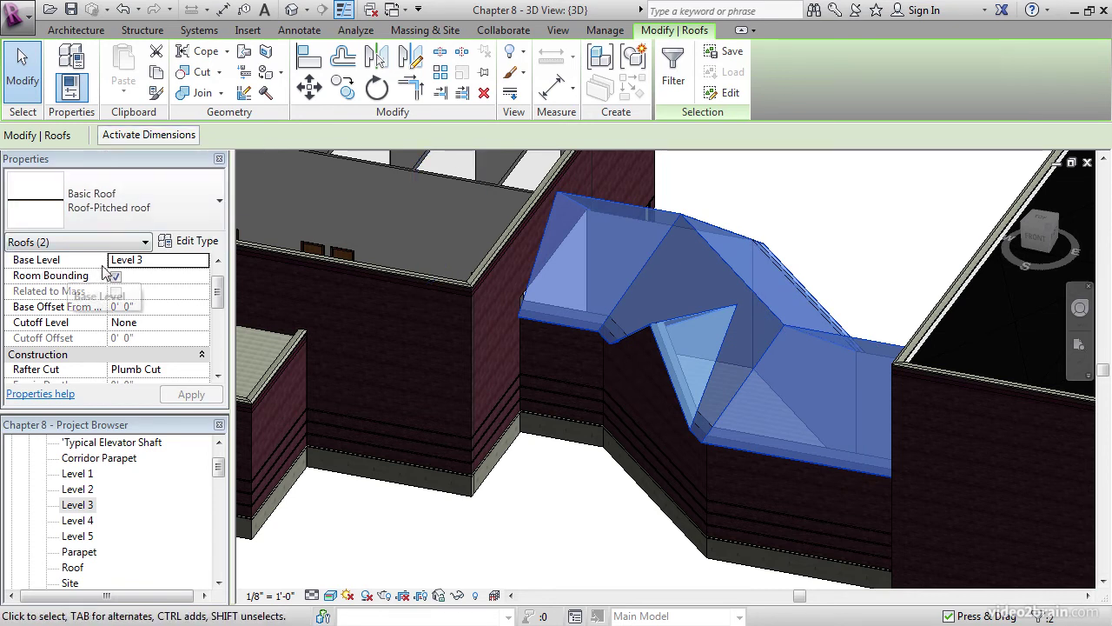
left_click(178, 262)
left_click(202, 262)
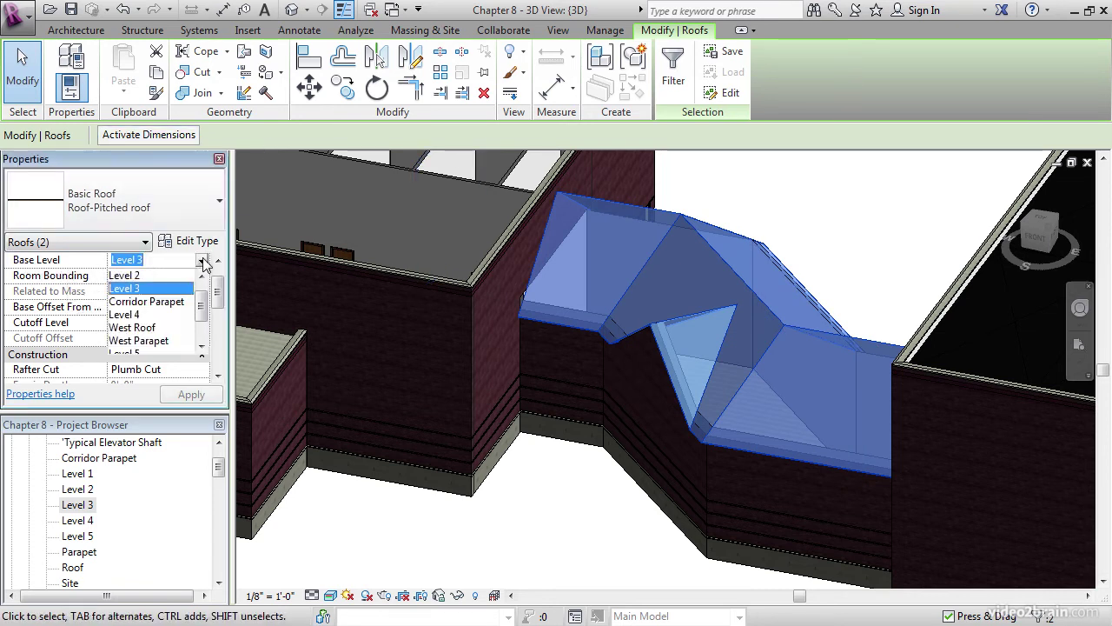
left_click(164, 301)
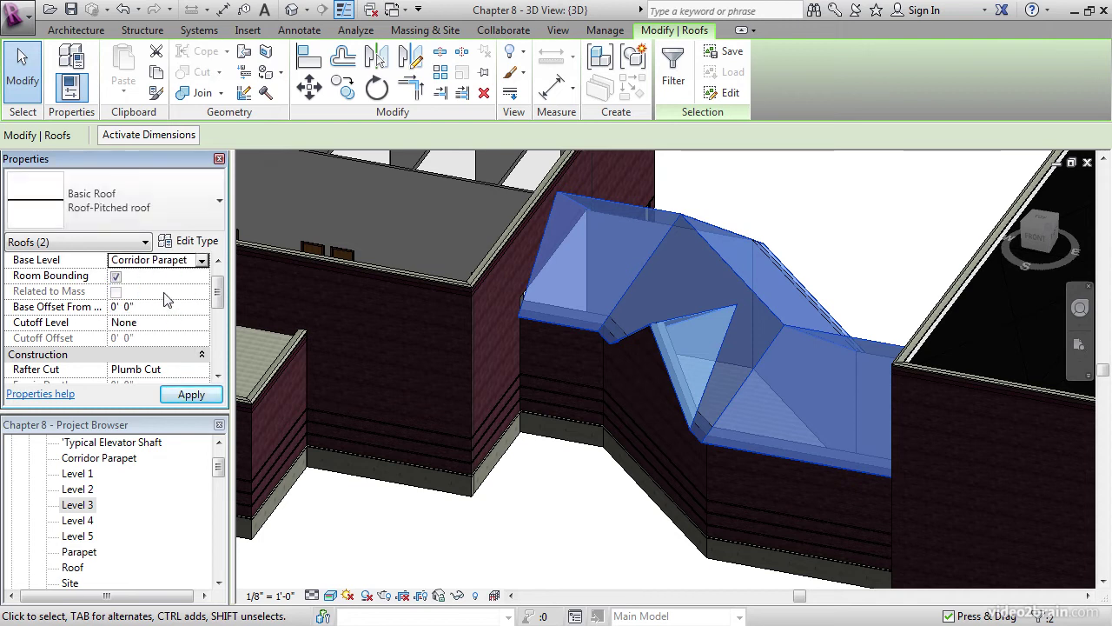
left_click(205, 393)
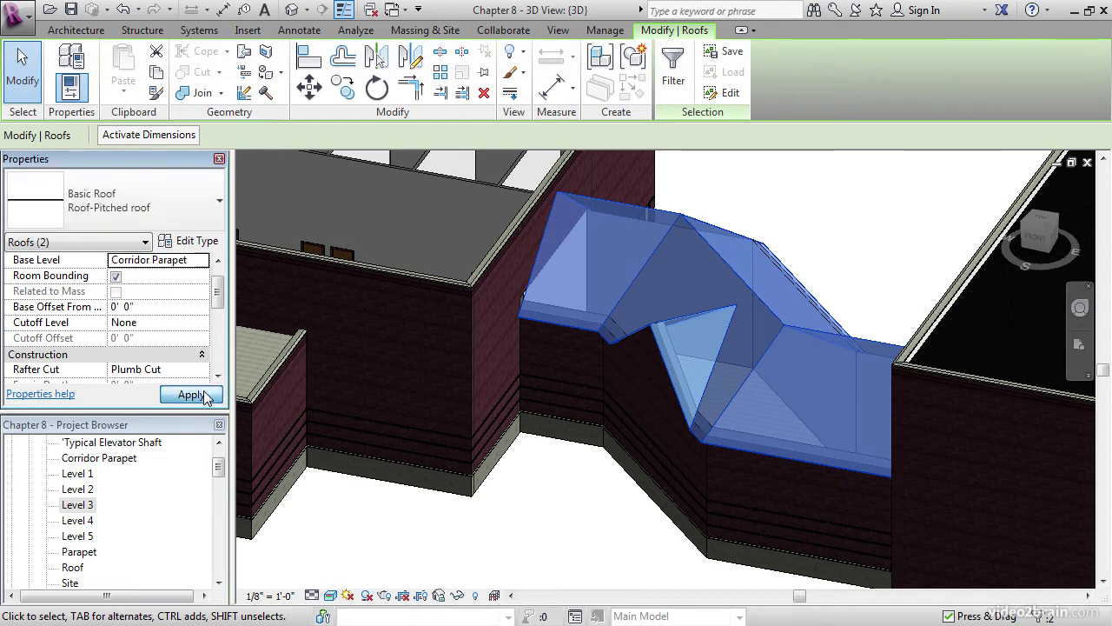
left_click(548, 512)
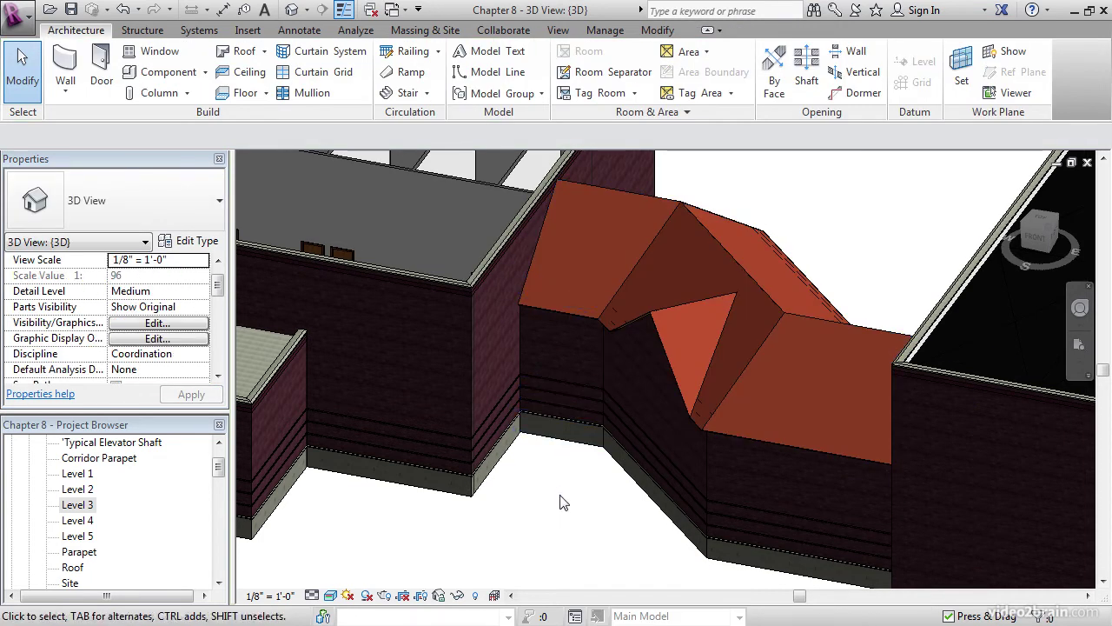
mouse_move(562, 499)
middle_mouse_down("shift")
mouse_move(573, 500)
mouse_move(565, 454)
mouse_move(447, 490)
mouse_move(340, 576)
mouse_move(541, 489)
mouse_move(564, 513)
mouse_move(580, 492)
middle_mouse_up("shift")
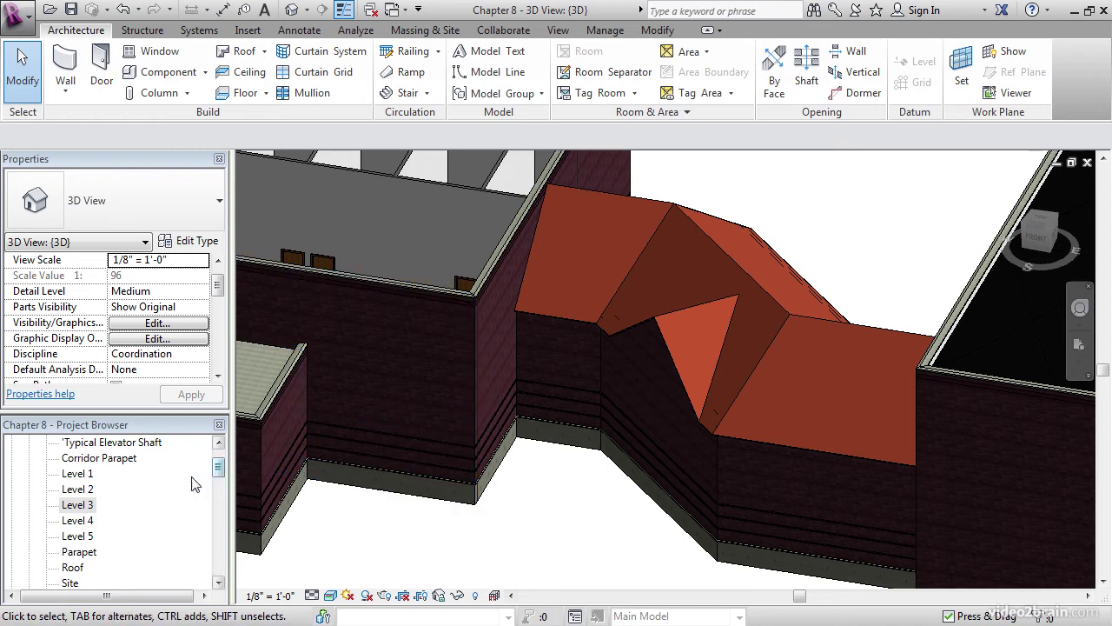
- Open the Corridor Parapet floor plan and frame the corridor link
double_click(103, 459)
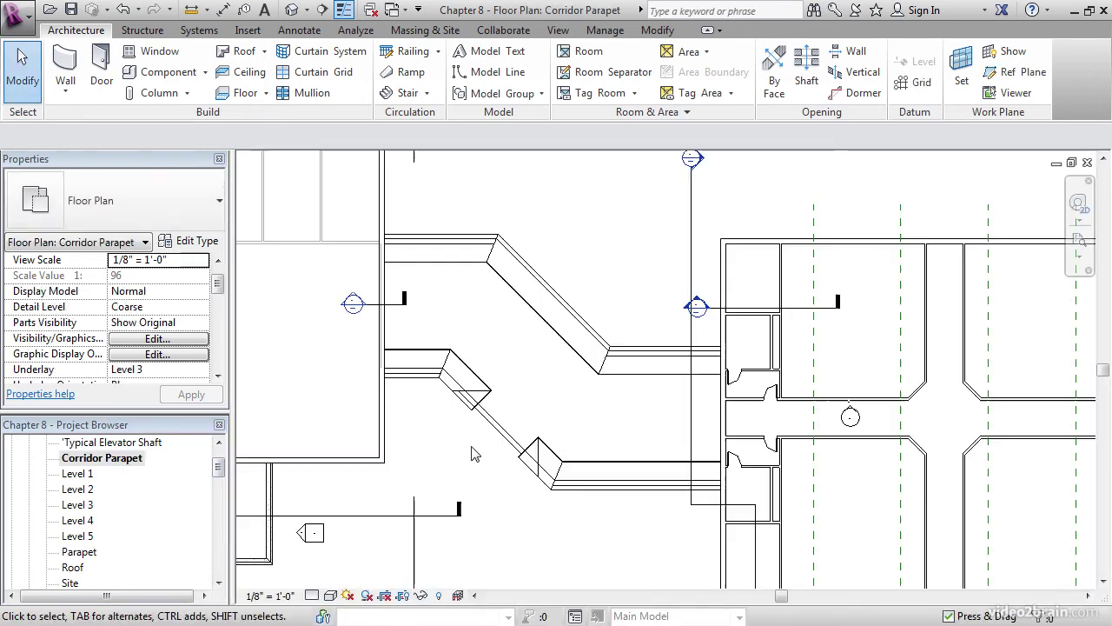
middle_click_drag(555, 417, 564, 397)
scroll(563, 395, "up", 3)
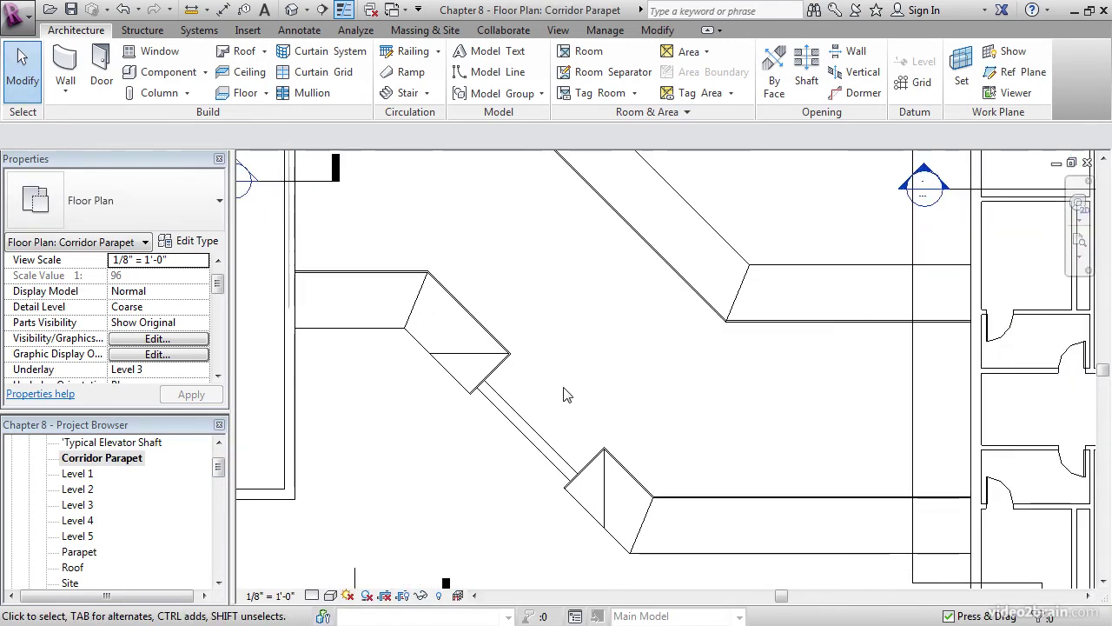
scroll(521, 393, "down", 2)
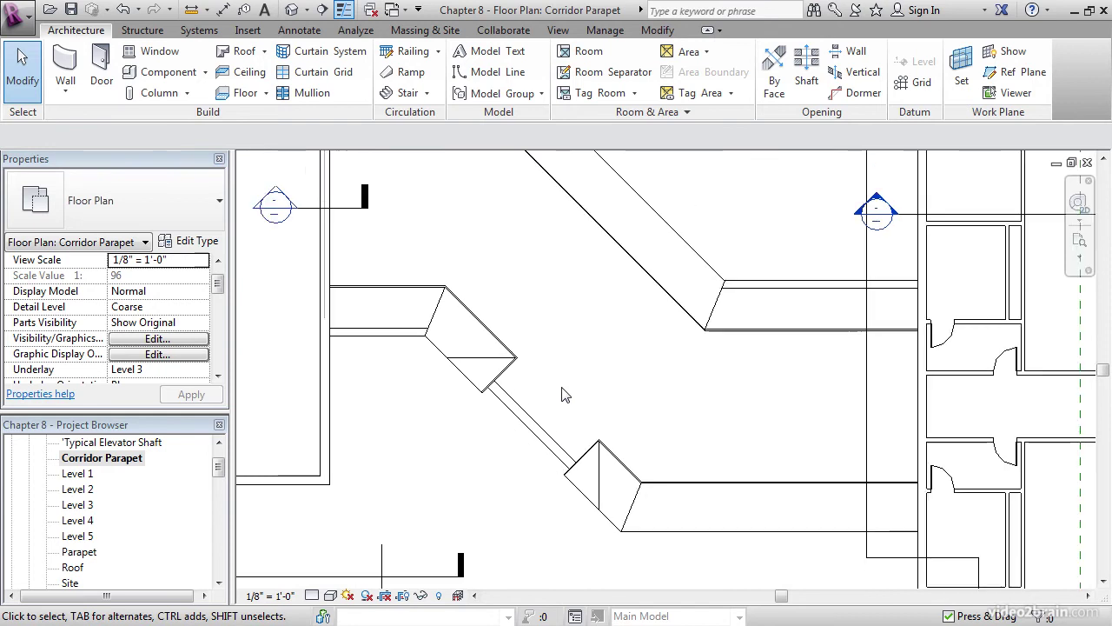
middle_click_drag(495, 392, 588, 390)
left_click_drag(218, 284, 216, 348)
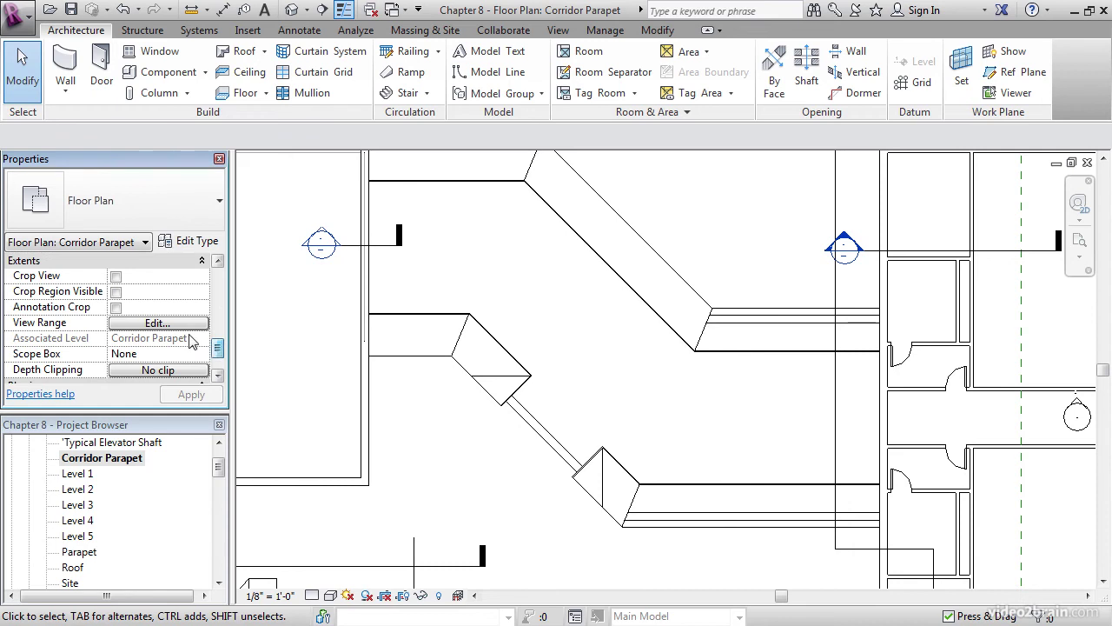
- Set the Corridor Parapet view range Top to Unlimited with a 25' 0" cut plane
left_click(158, 322)
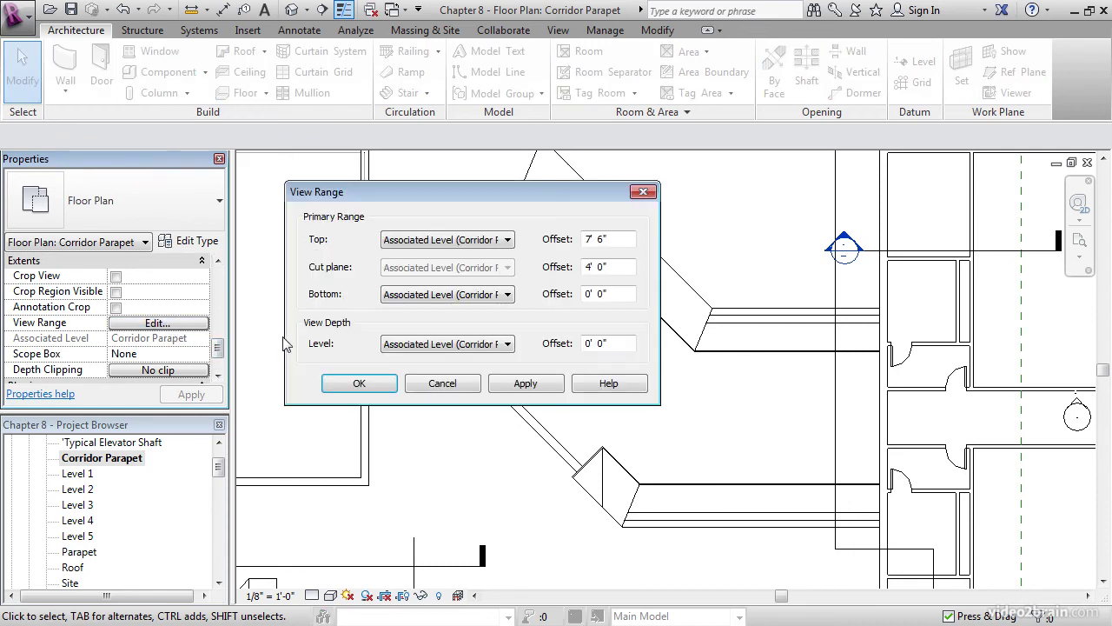
left_click(440, 247)
left_click(408, 335)
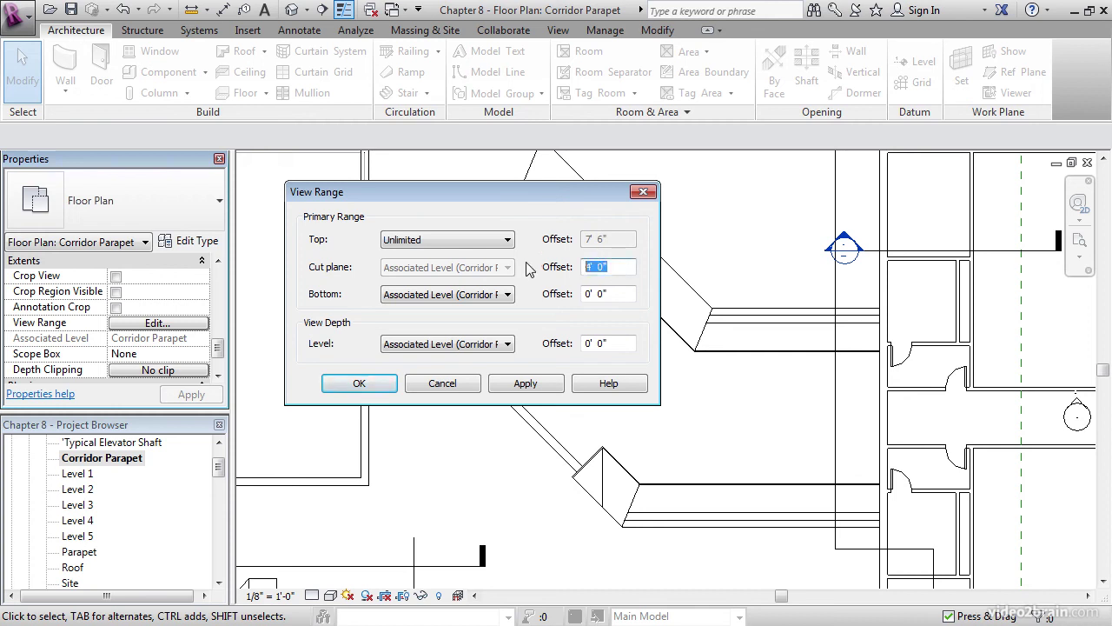
type("25")
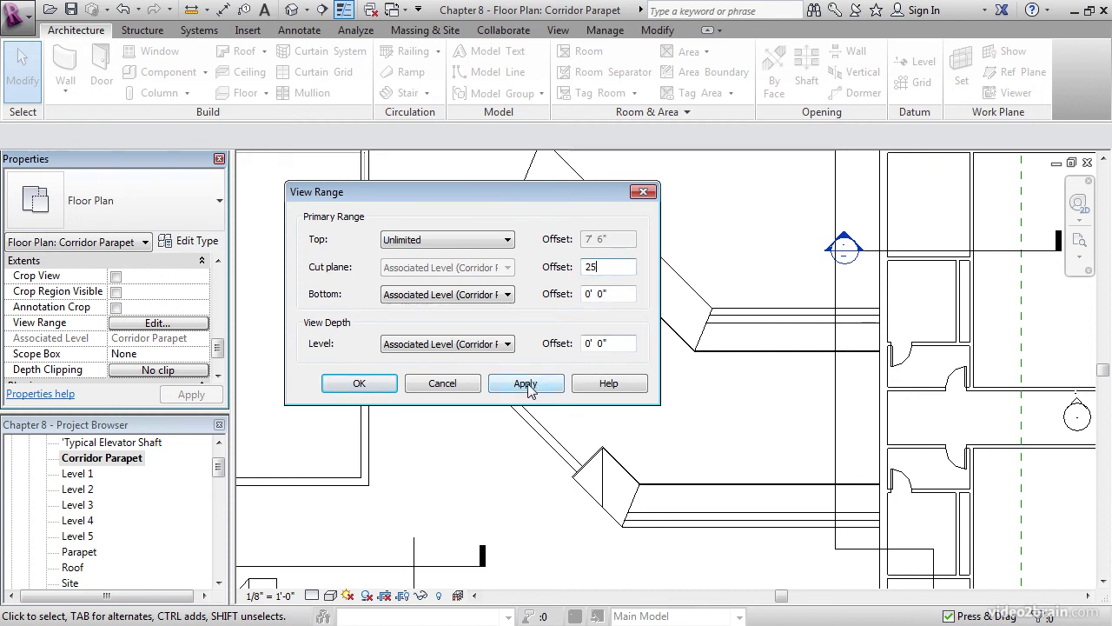
left_click(525, 383)
left_click(359, 383)
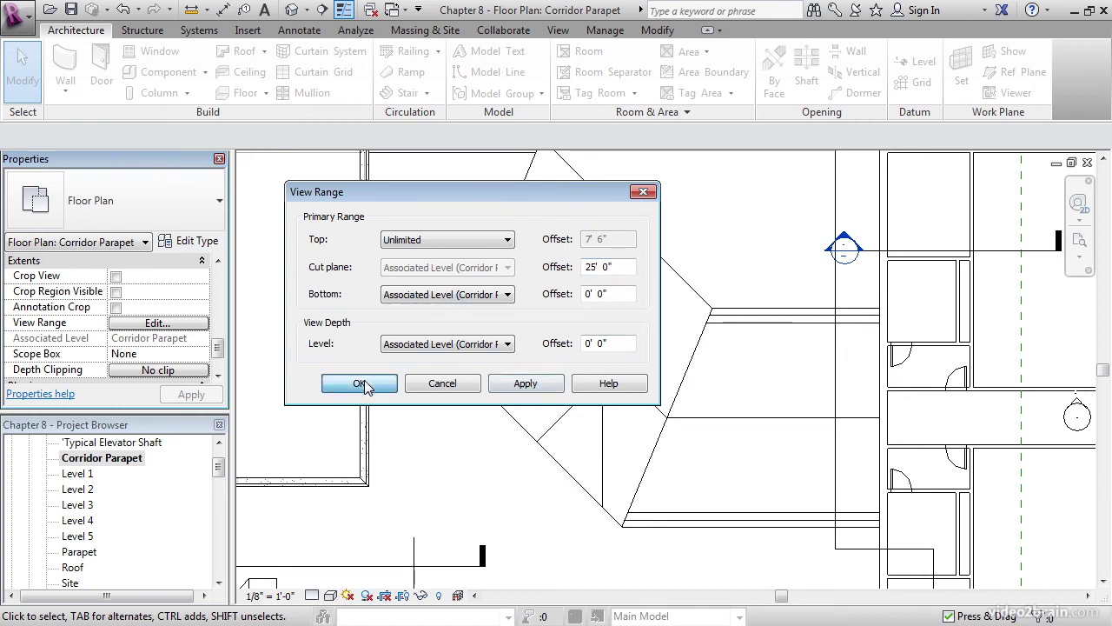
- Zoom the Corridor Parapet plan to fit with ZF and save the project
left_click(408, 434)
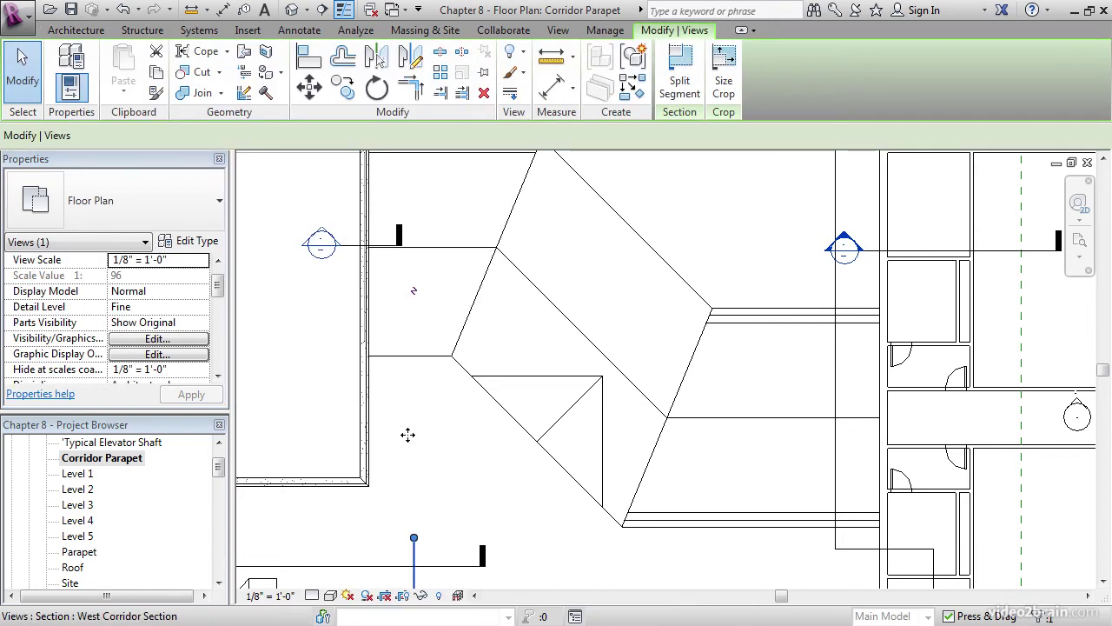
key("z")
key("f")
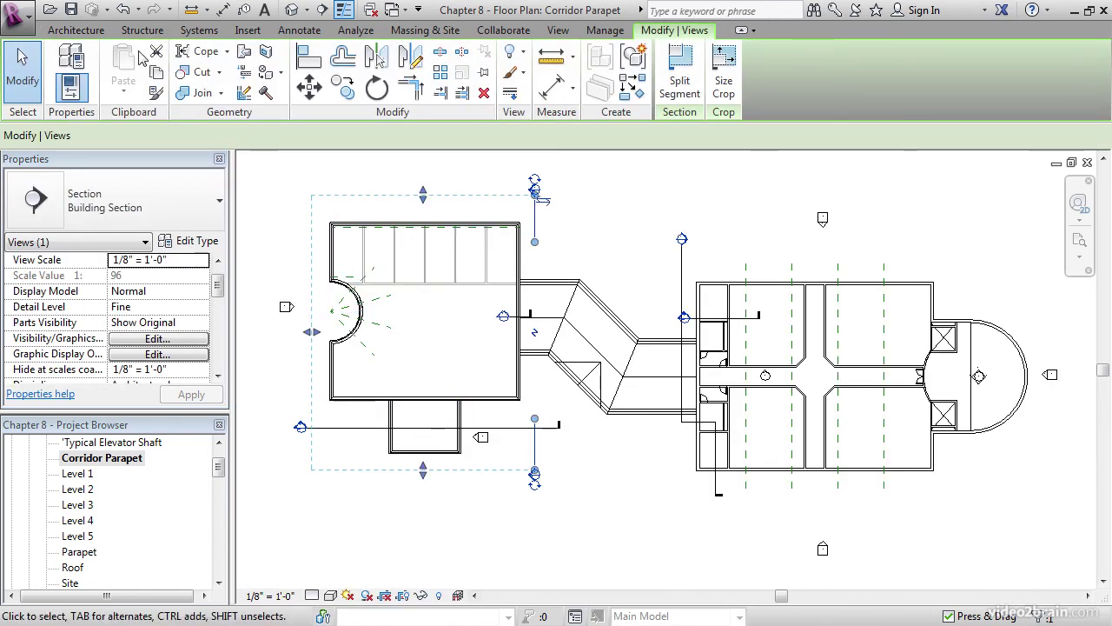
left_click(72, 9)
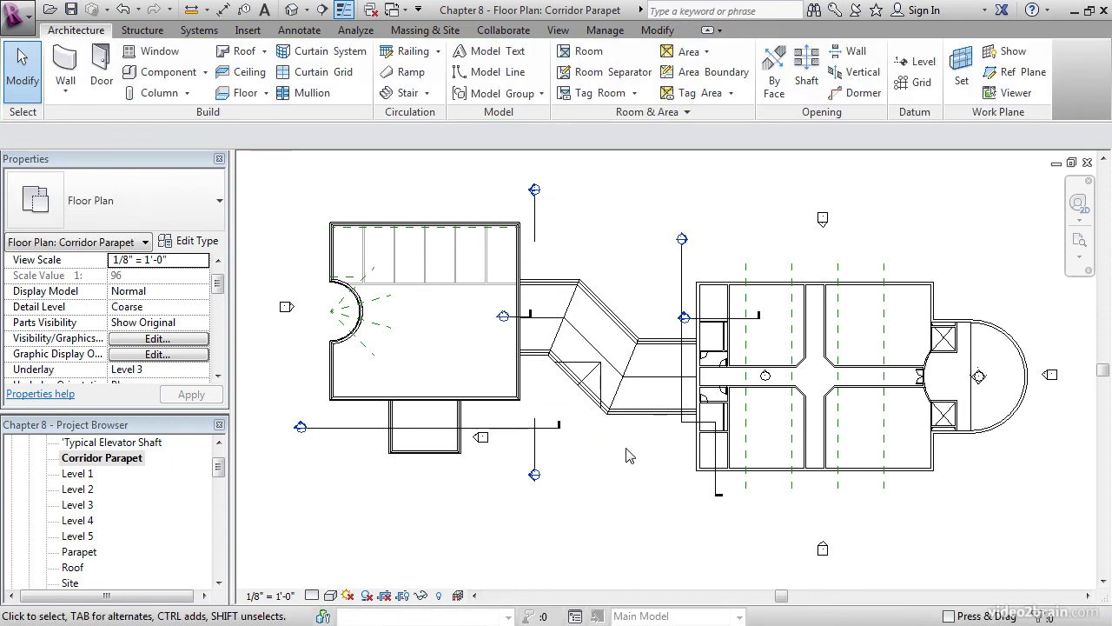